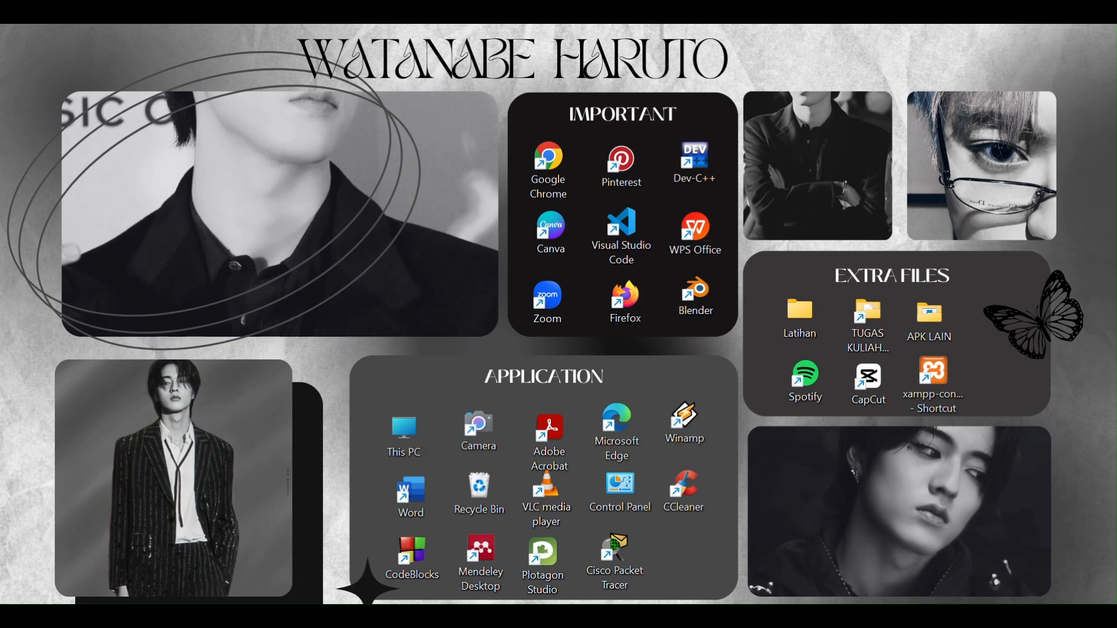
# Launch Microsoft Project, dismiss the startup window and create a blank project
pyautogui.press('super')
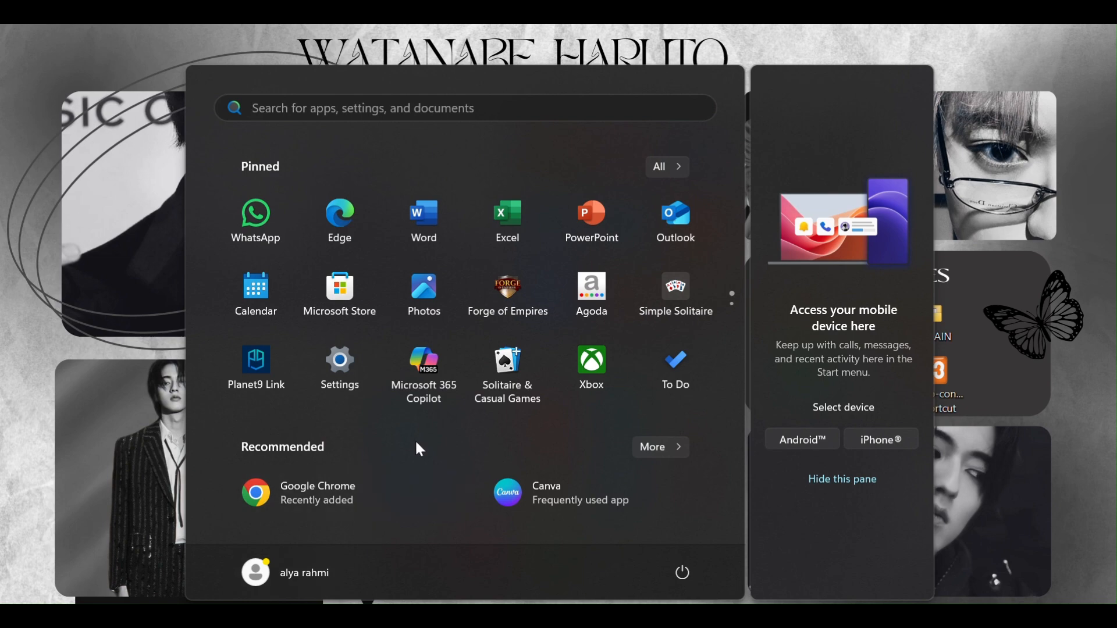
pyautogui.click(513, 112)
pyautogui.write('project')
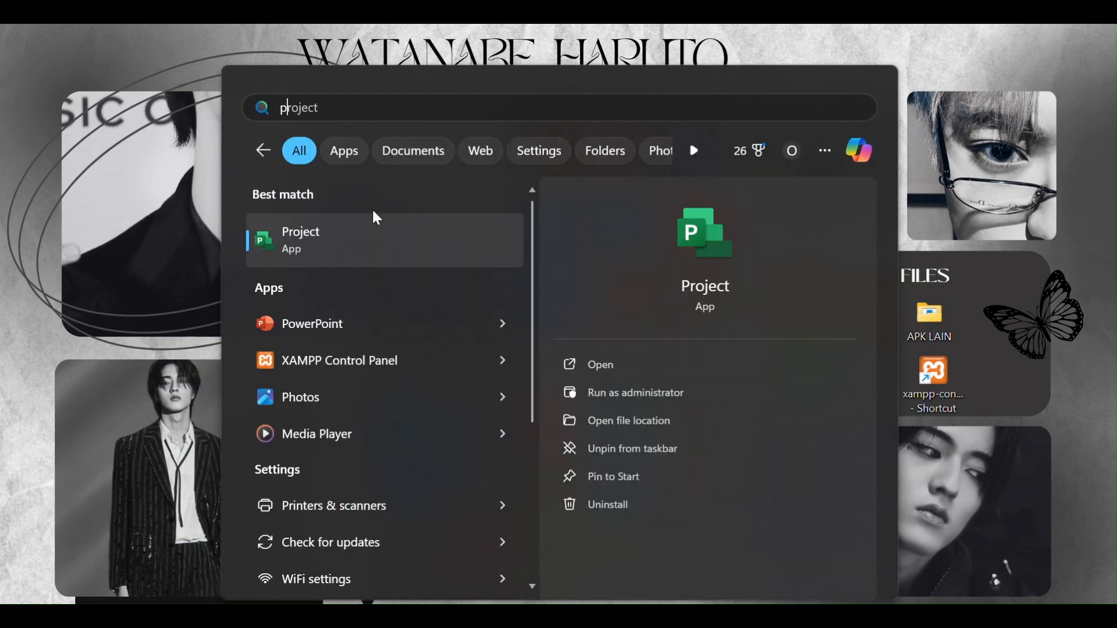
pyautogui.click(353, 262)
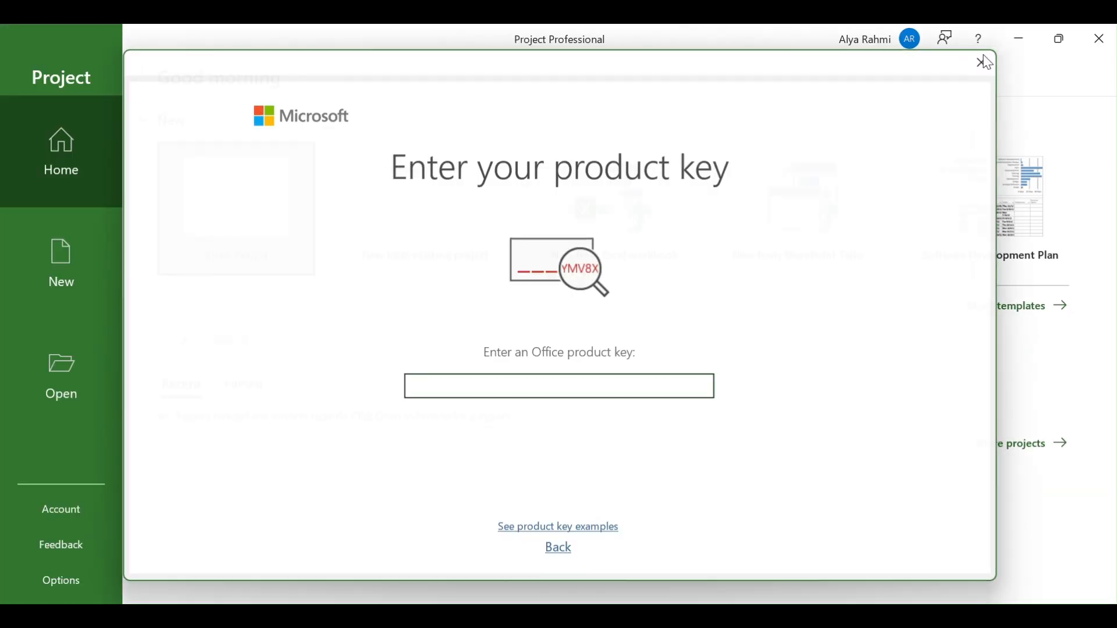
pyautogui.click(984, 63)
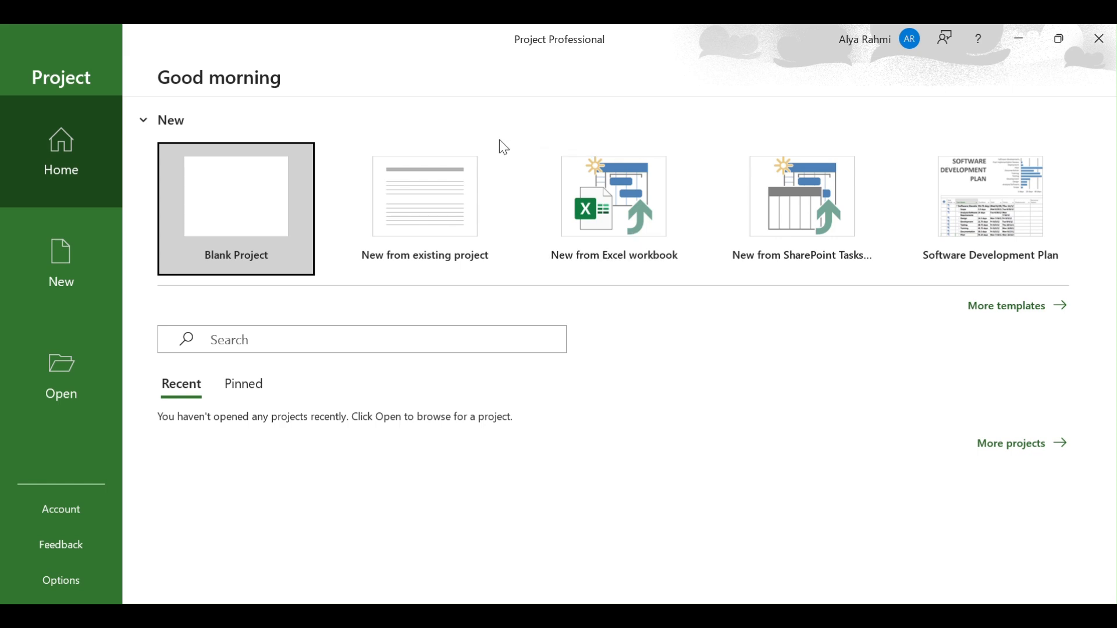
pyautogui.click(241, 254)
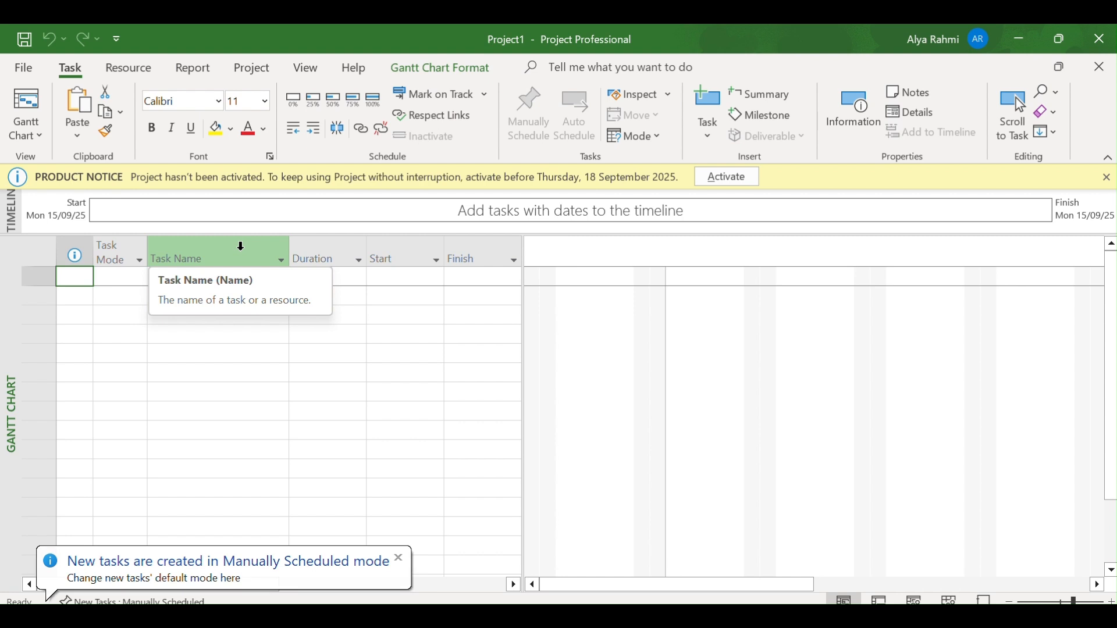
# Confirm Mon 15/09/25 as the start date in the project information, scheduling from the project start date
pyautogui.click(255, 70)
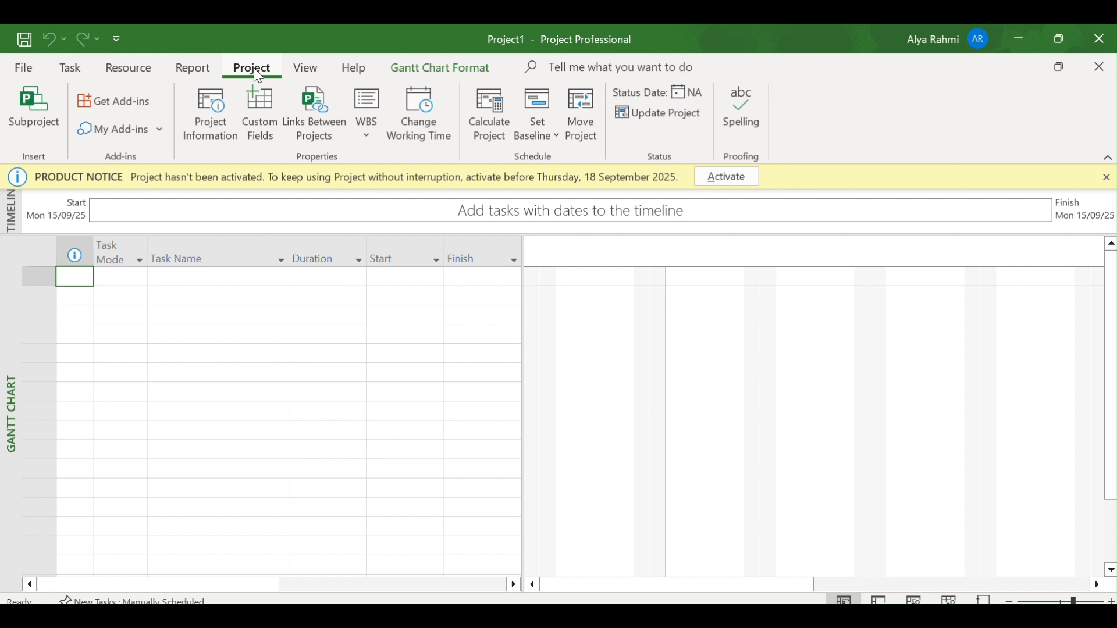
pyautogui.click(216, 124)
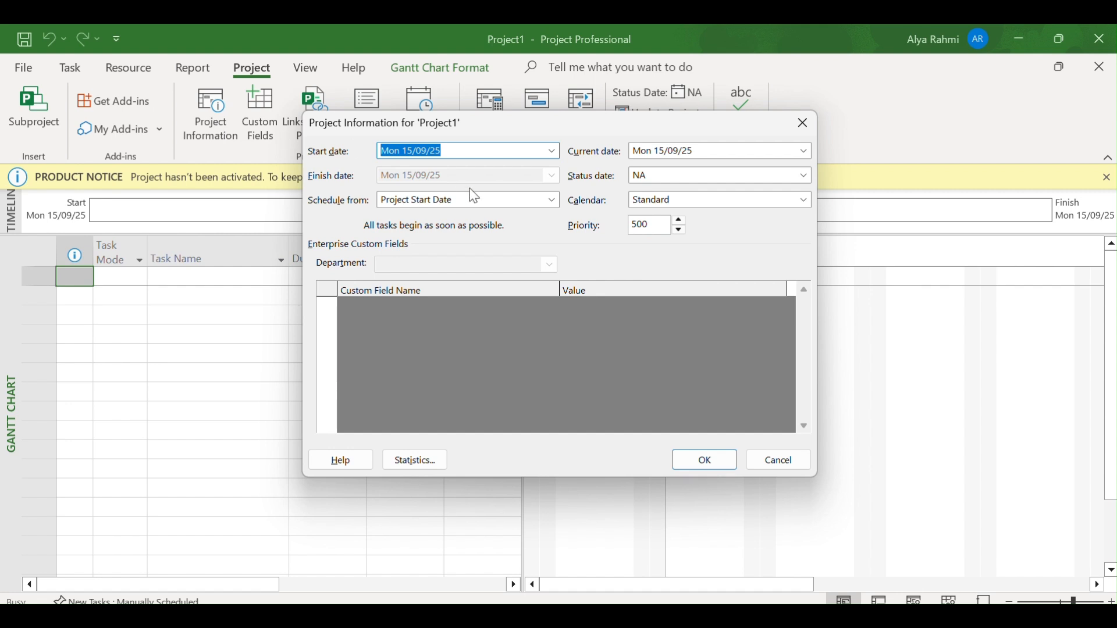
pyautogui.click(508, 152)
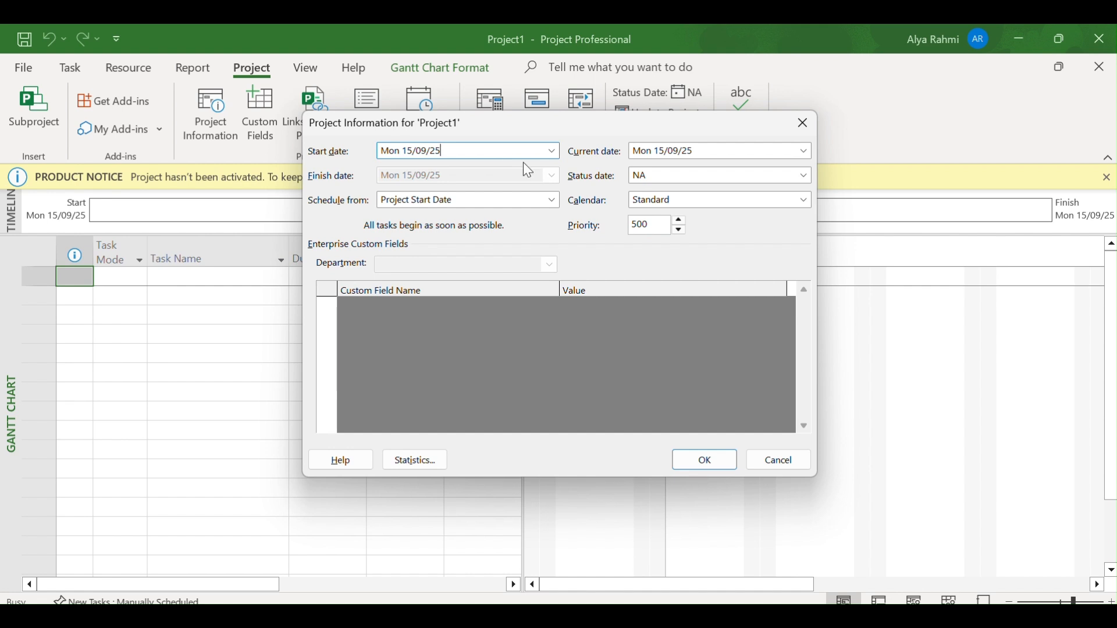
pyautogui.click(719, 457)
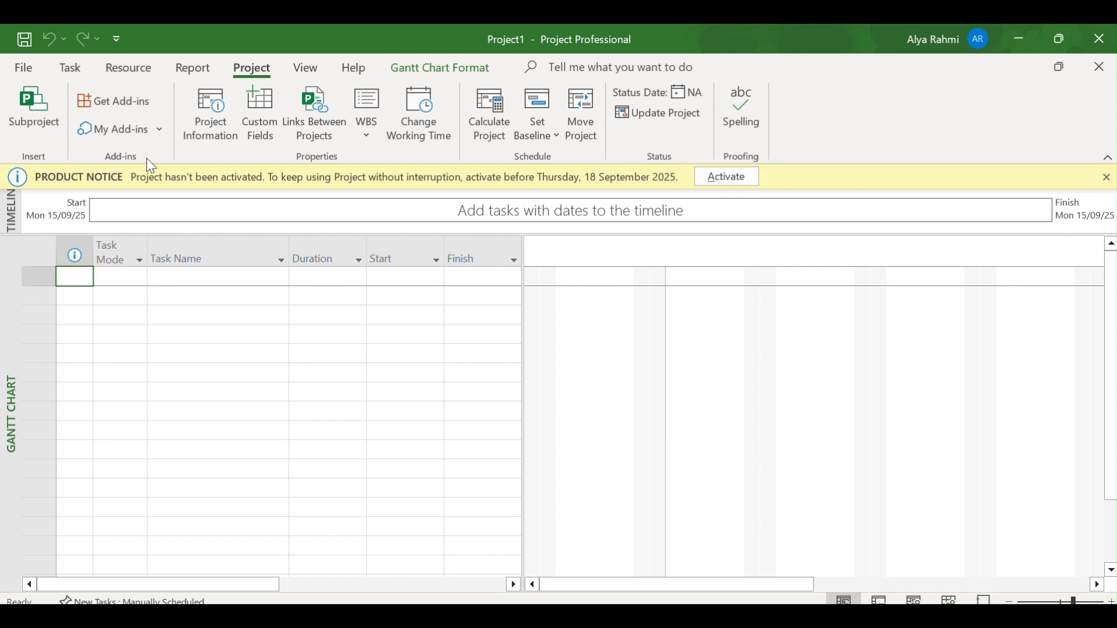
# Enter "Persiapan Seminar" and "Menentukan Narasumber" as the first two task names
pyautogui.write('Persiapan S')
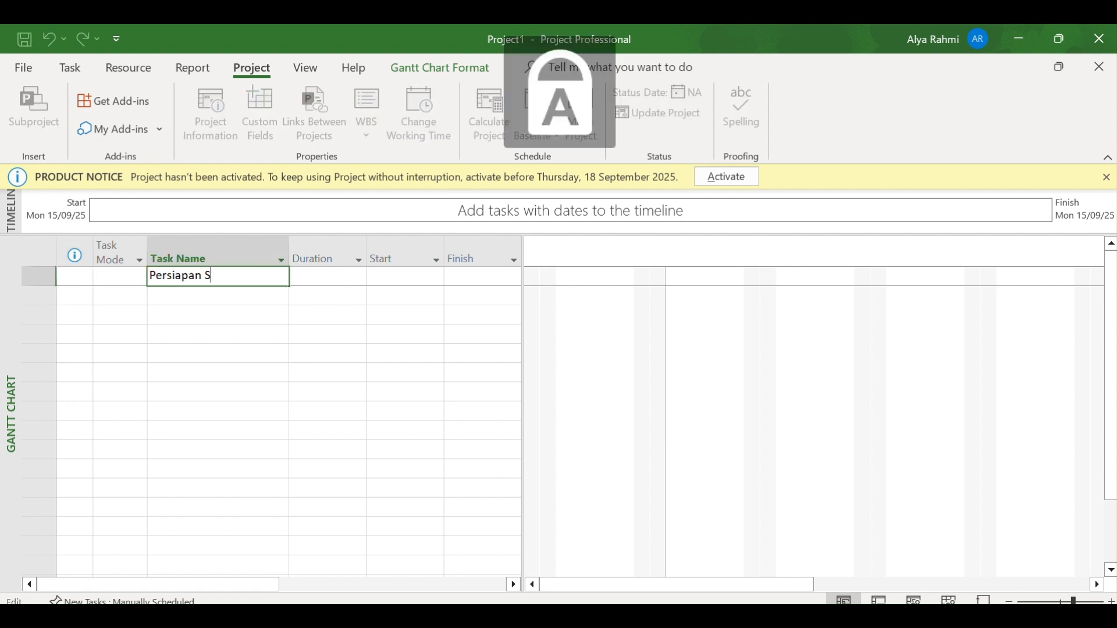
pyautogui.write('eminar')
pyautogui.press('Return')
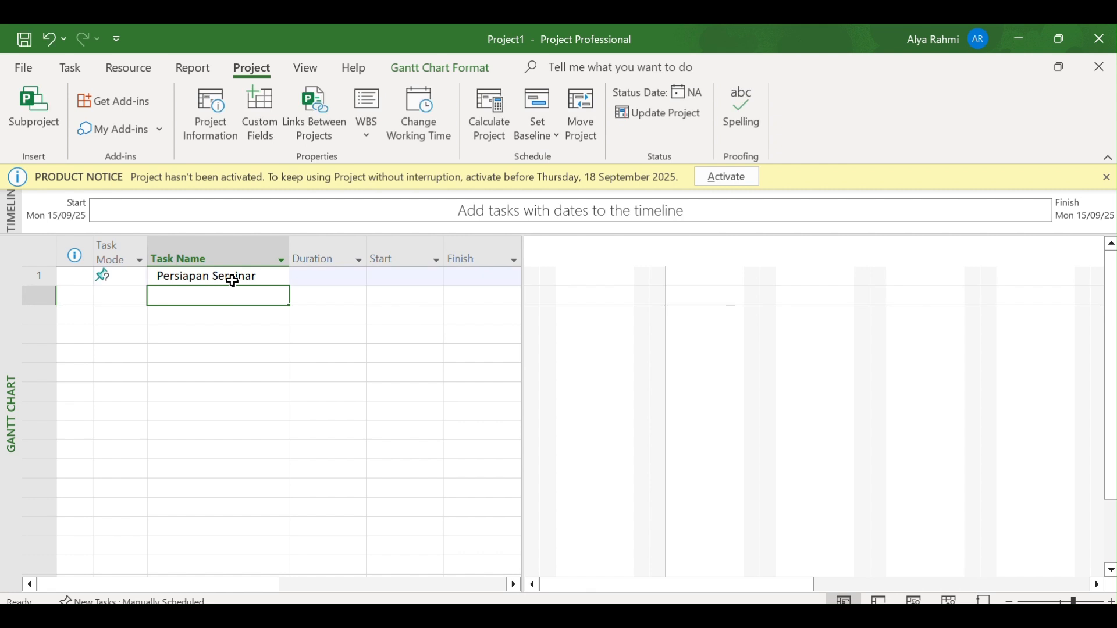
pyautogui.write('Menentu')
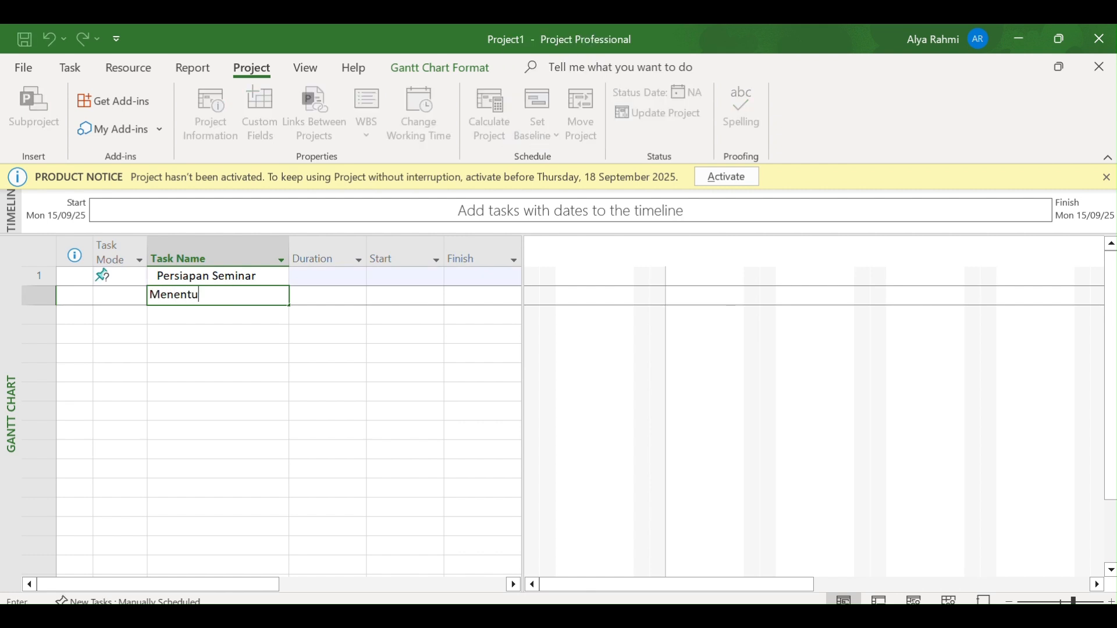
pyautogui.write('kan Narasumber')
pyautogui.press('Return')
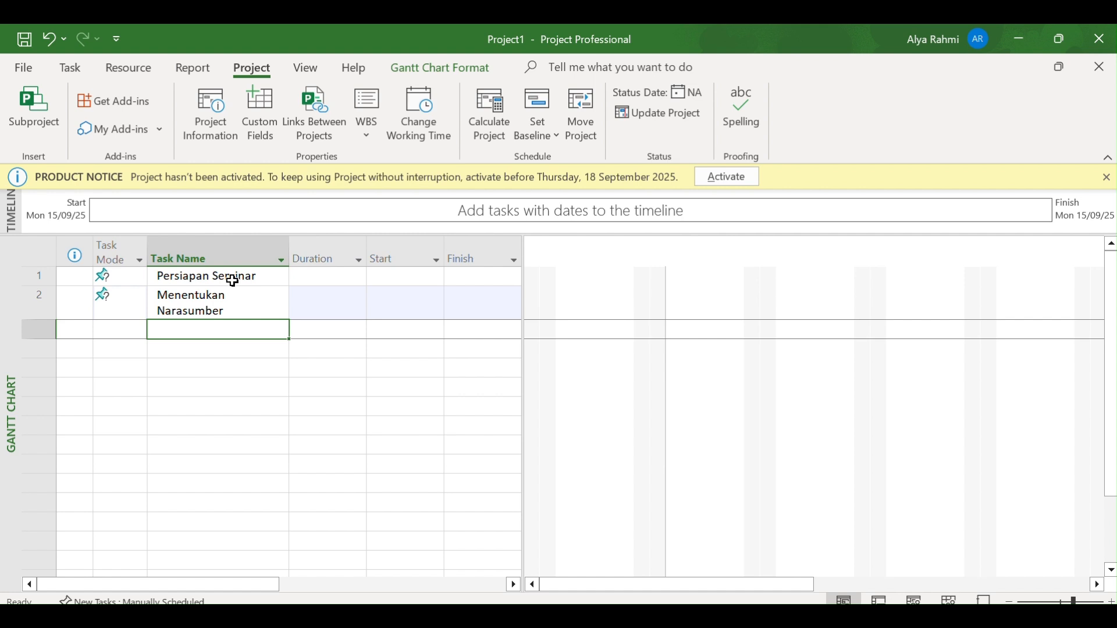
# Add the tasks "Menyebarkan Undangan" and "Menyiapkan Tempat" as rows 3 and 4 of the task list
pyautogui.write('Me')
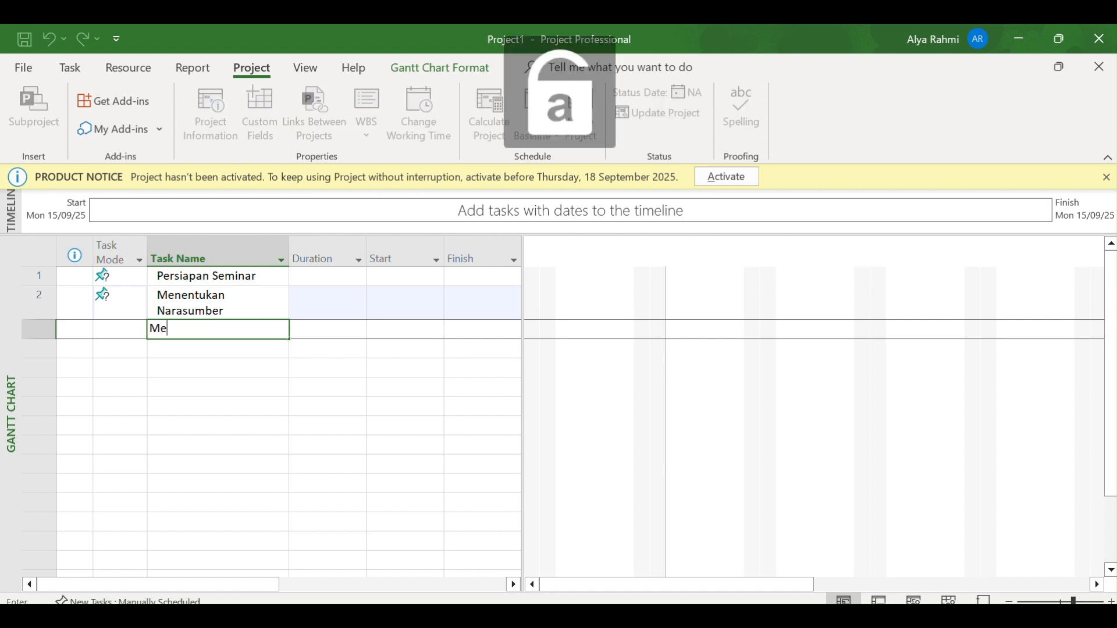
pyautogui.write('nyebarkan Undangan')
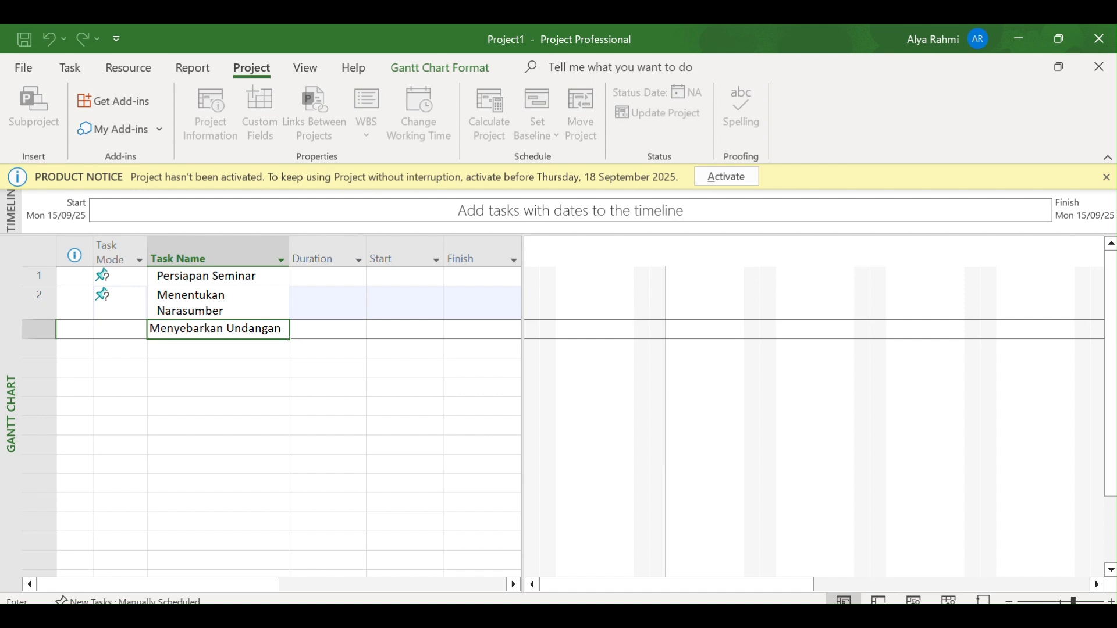
pyautogui.press('Return')
pyautogui.write('Menyiapkan Tempat')
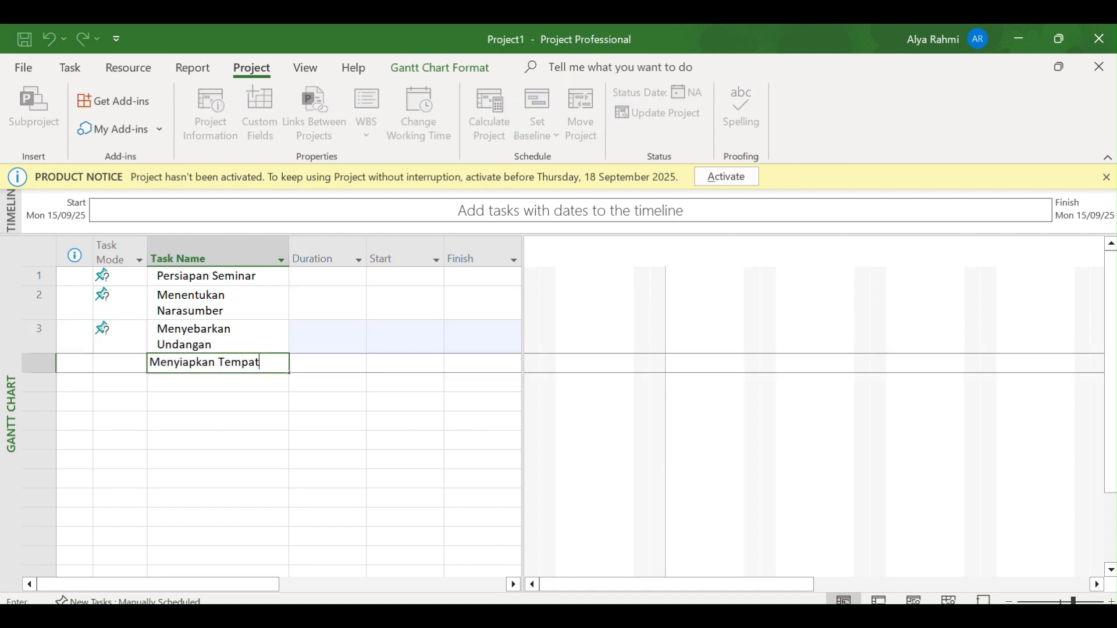
pyautogui.press('Return')
# Add the tasks "Pelaksanaan Seminar" and "Evaluasi dan Laporan" as rows 5 and 6 of the task list
pyautogui.write('P')
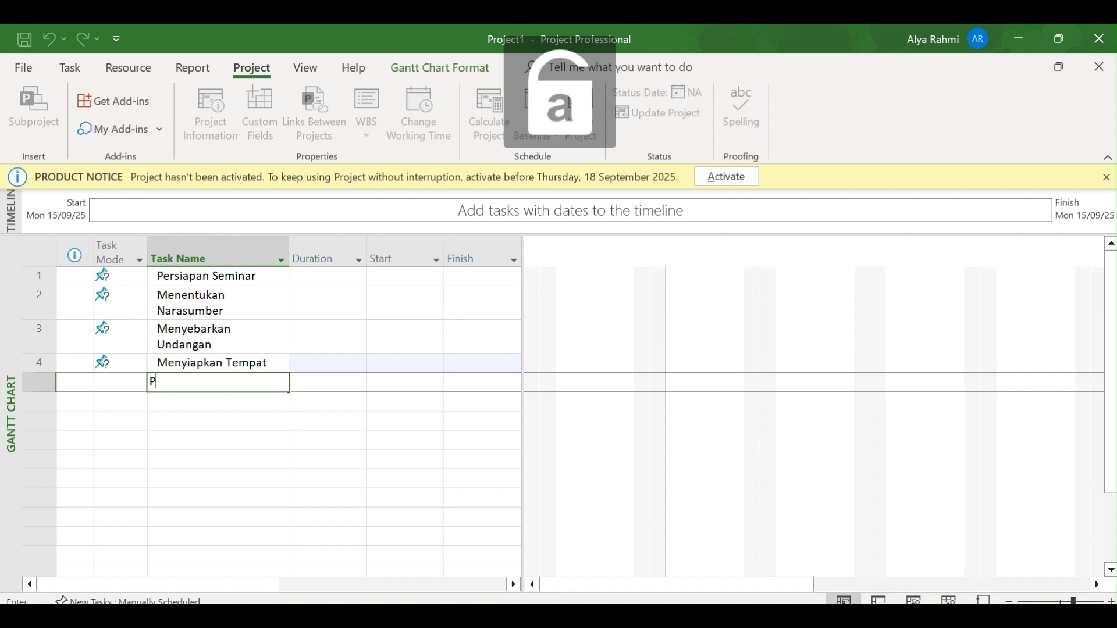
pyautogui.write('elaksanaan Seminar')
pyautogui.press('Return')
pyautogui.press('capslock')
pyautogui.write('E')
pyautogui.press('capslock')
pyautogui.write('valuasi dan')
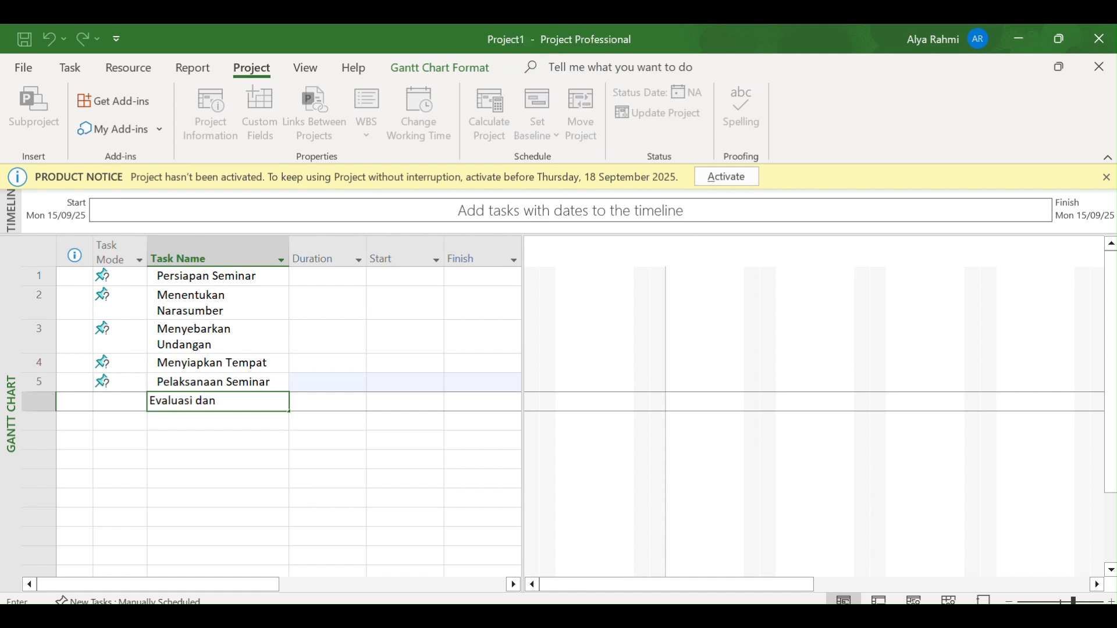
pyautogui.press('capslock')
pyautogui.write('L')
pyautogui.press('capslock')
pyautogui.write('aporan')
pyautogui.press('Return')
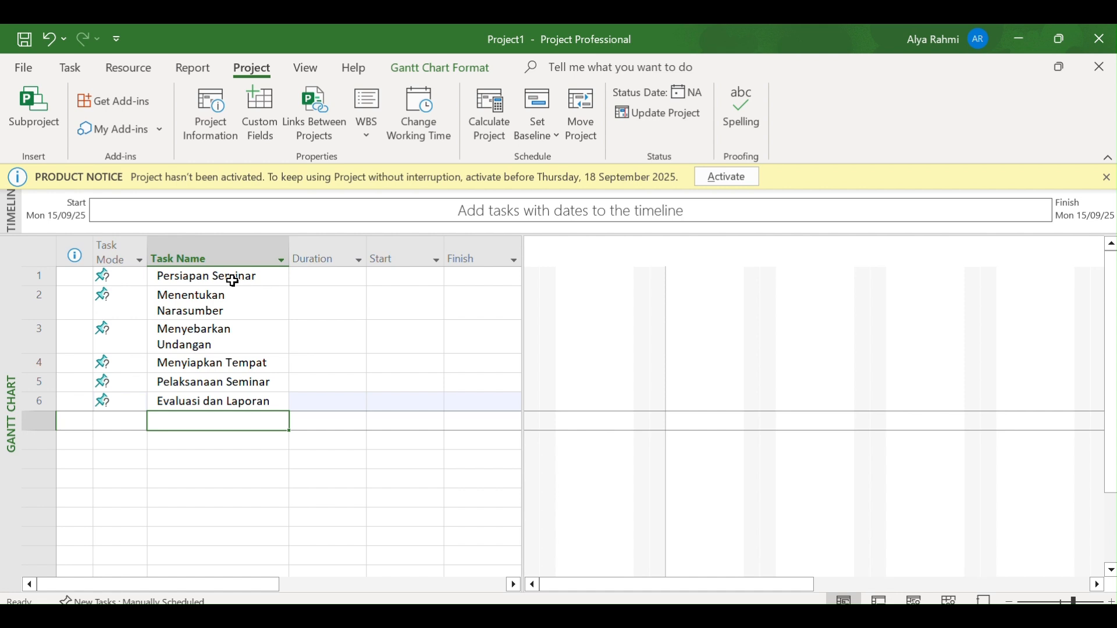
# Switch the task mode of all six seminar tasks to Auto Schedule
pyautogui.click(278, 279)
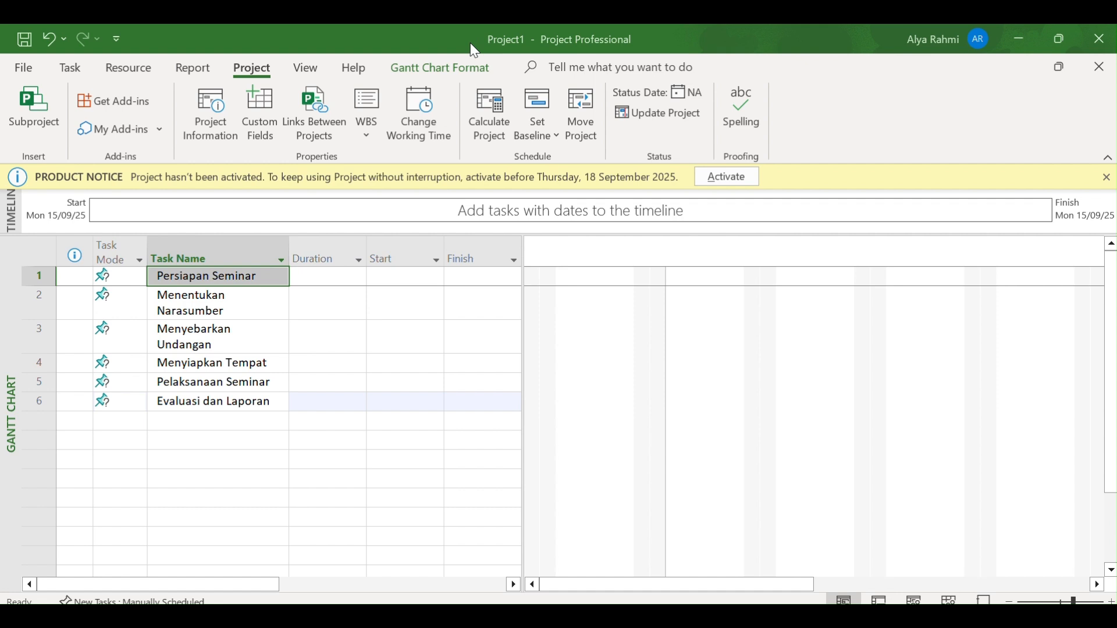
pyautogui.click(70, 68)
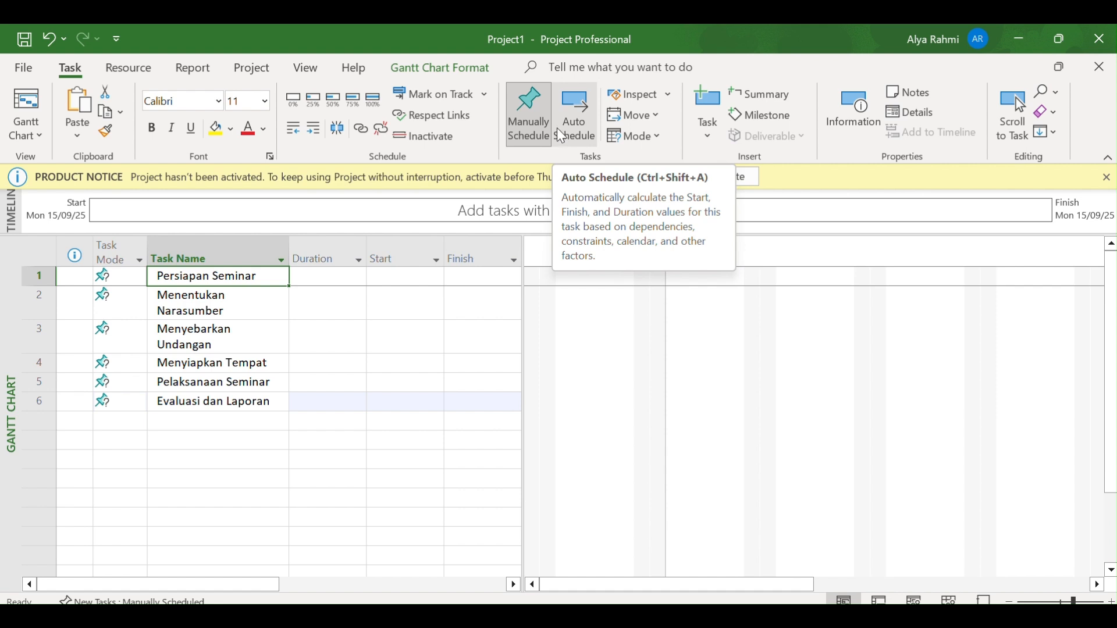
pyautogui.hotkey('ctrl', 'z')
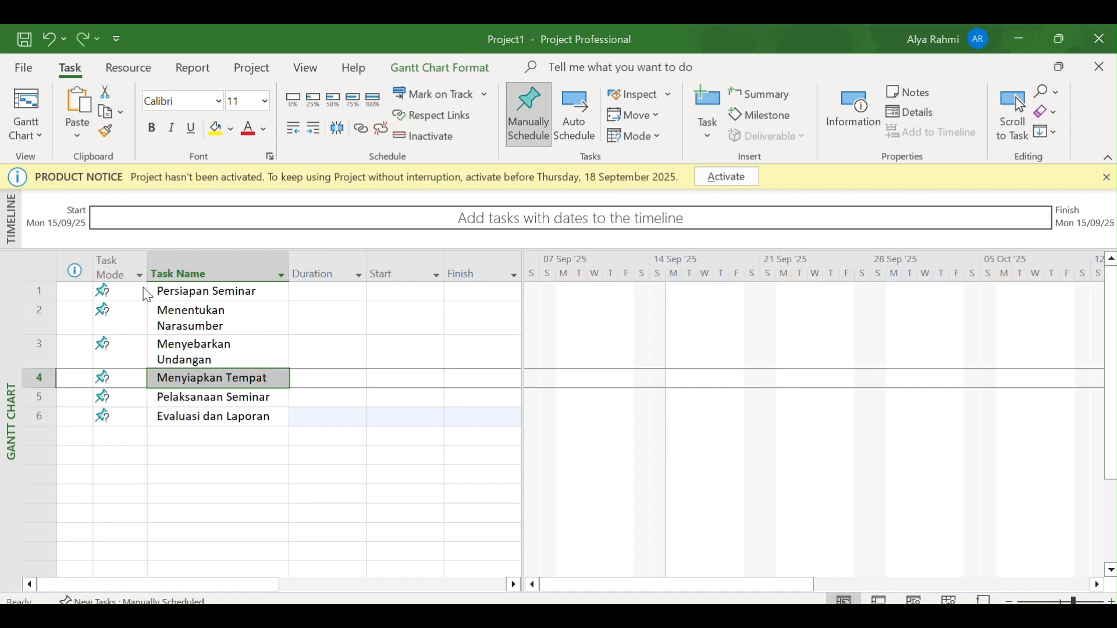
pyautogui.click(173, 318)
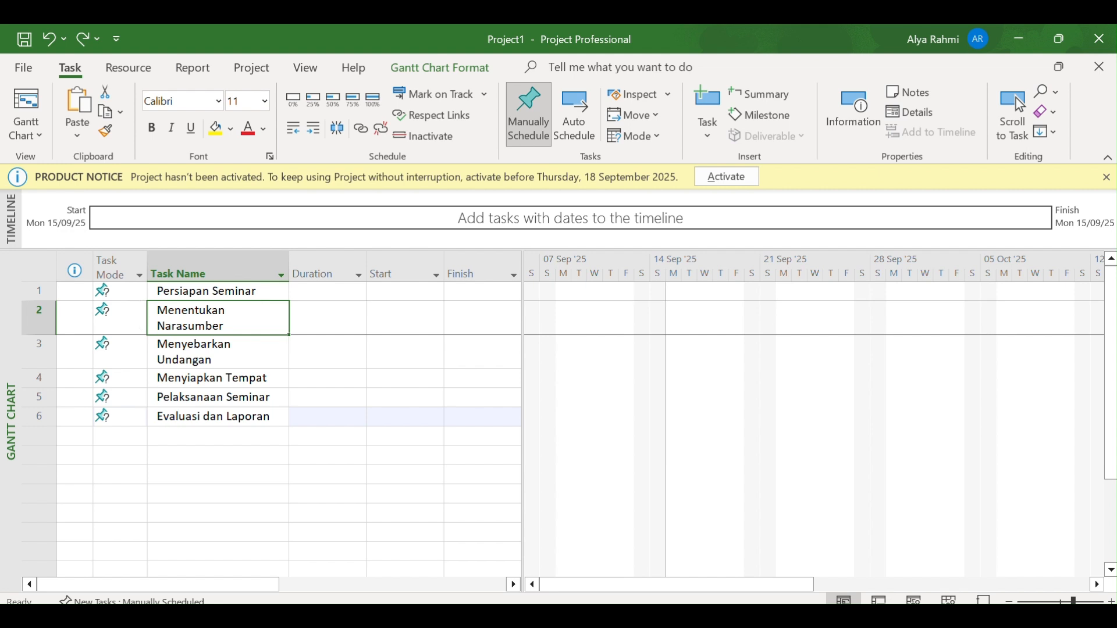
pyautogui.moveTo(119, 291); pyautogui.dragTo(128, 419)
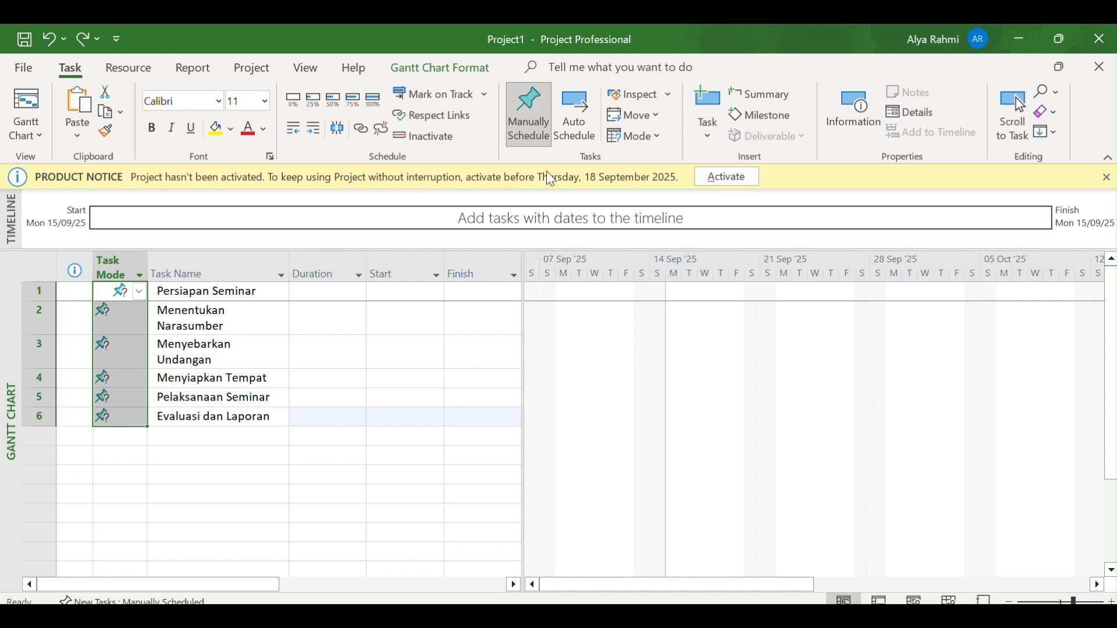
pyautogui.click(581, 145)
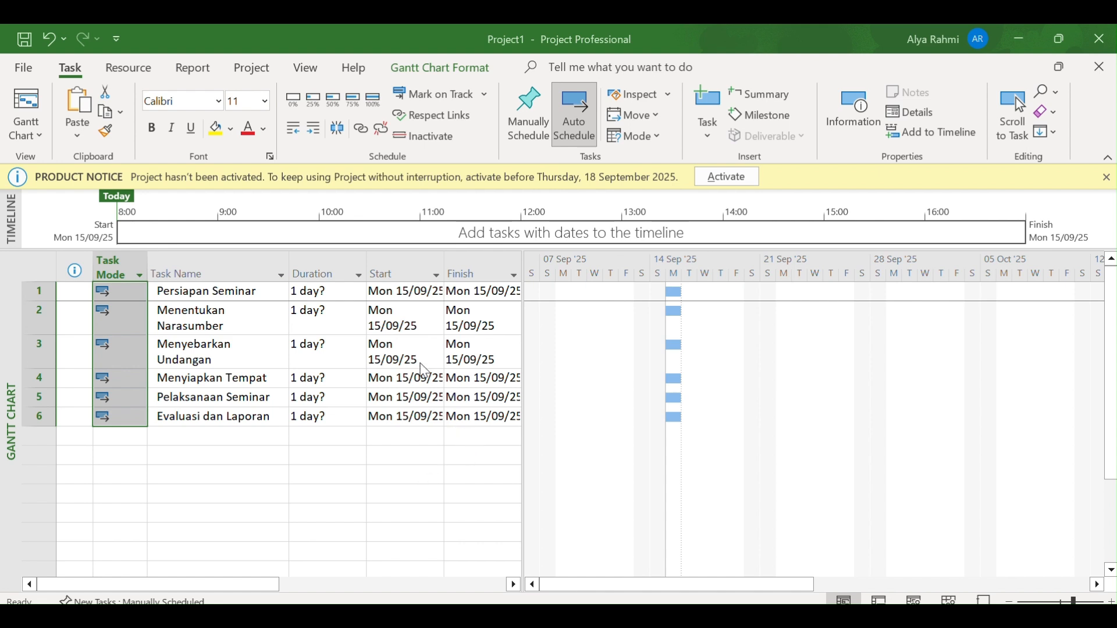
# Set the duration of Persiapan Seminar to 2 days and of Menentukan Narasumber to 3 days
pyautogui.hscroll(2, 425, 371)
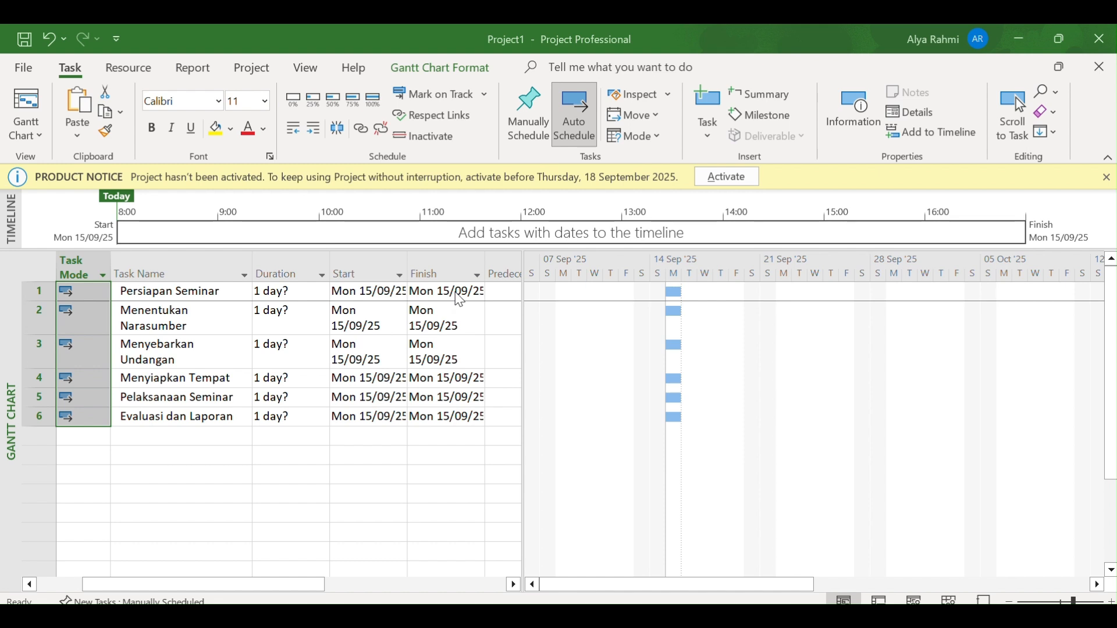
pyautogui.hscroll(-2, 455, 397)
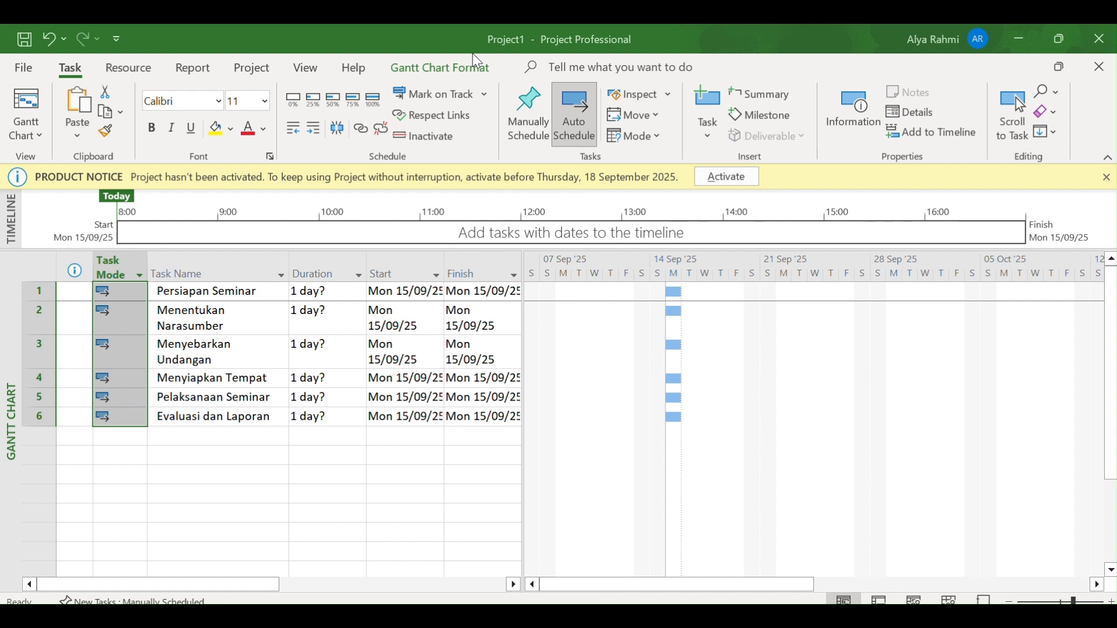
pyautogui.click(351, 298)
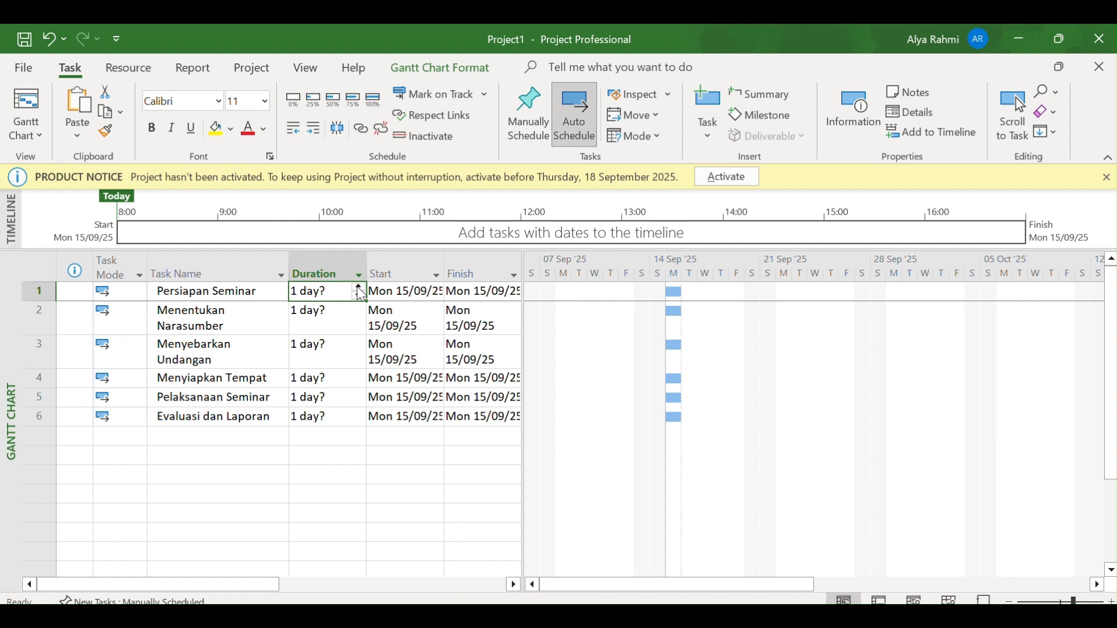
pyautogui.click(359, 287)
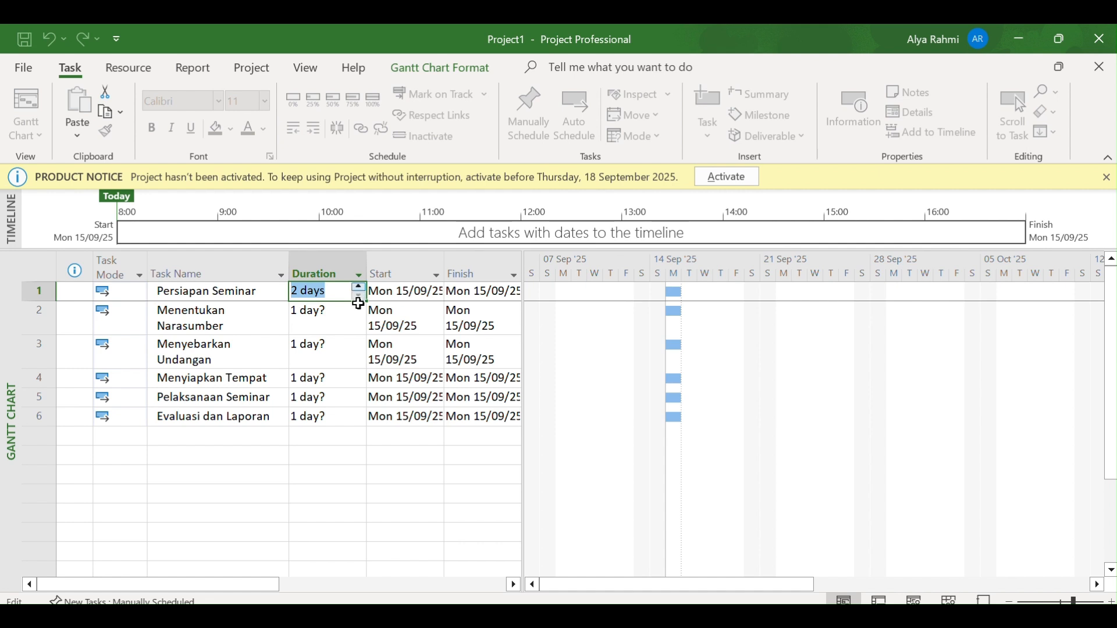
pyautogui.click(358, 333)
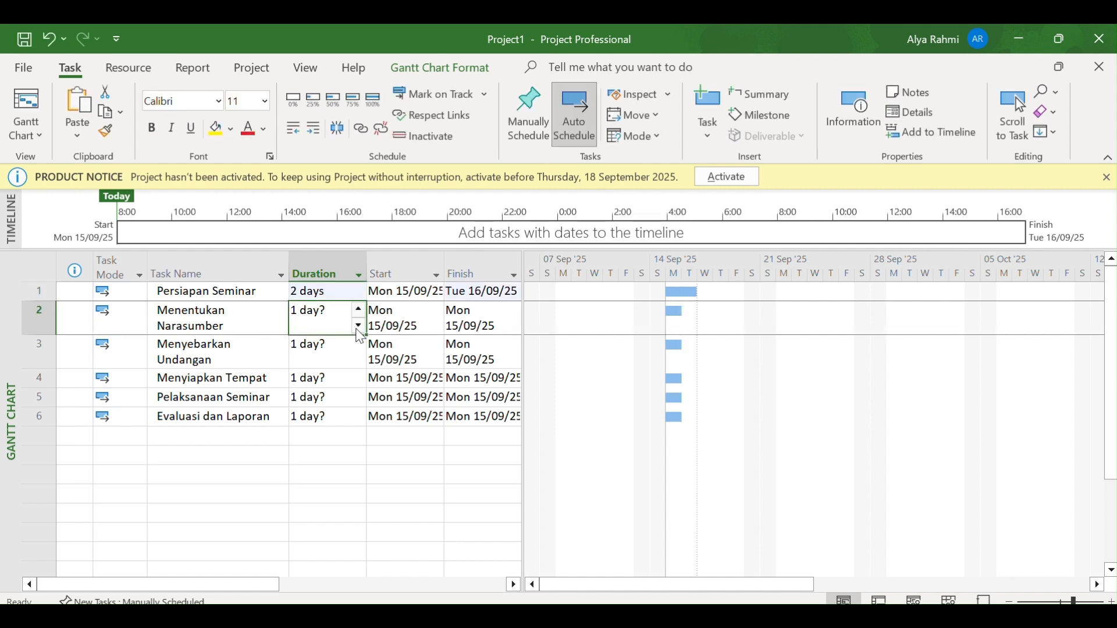
pyautogui.doubleClick(359, 311)
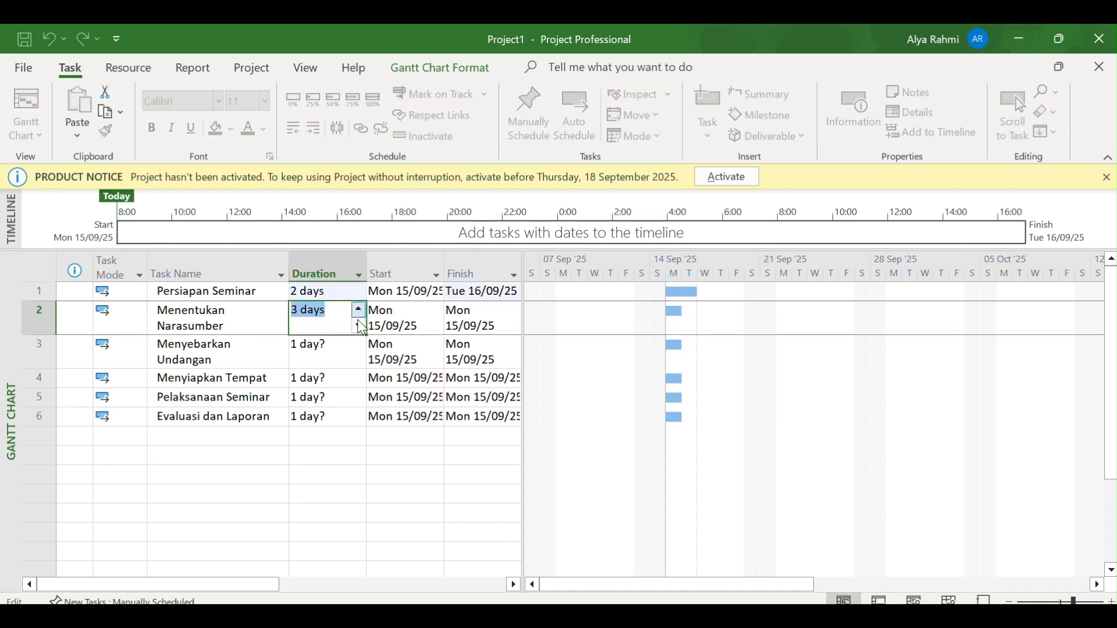
# Set the duration of Menyebarkan Undangan to 4 days and of Menyiapkan Tempat to 2 days
pyautogui.click(346, 360)
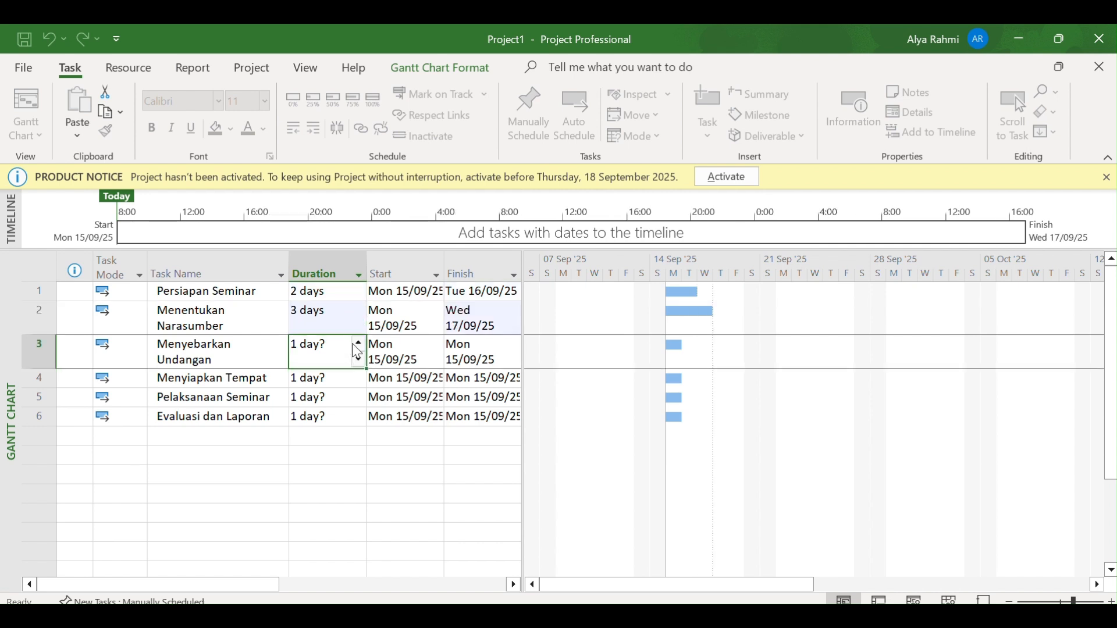
pyautogui.click(357, 345)
pyautogui.click(357, 344)
pyautogui.click(357, 345)
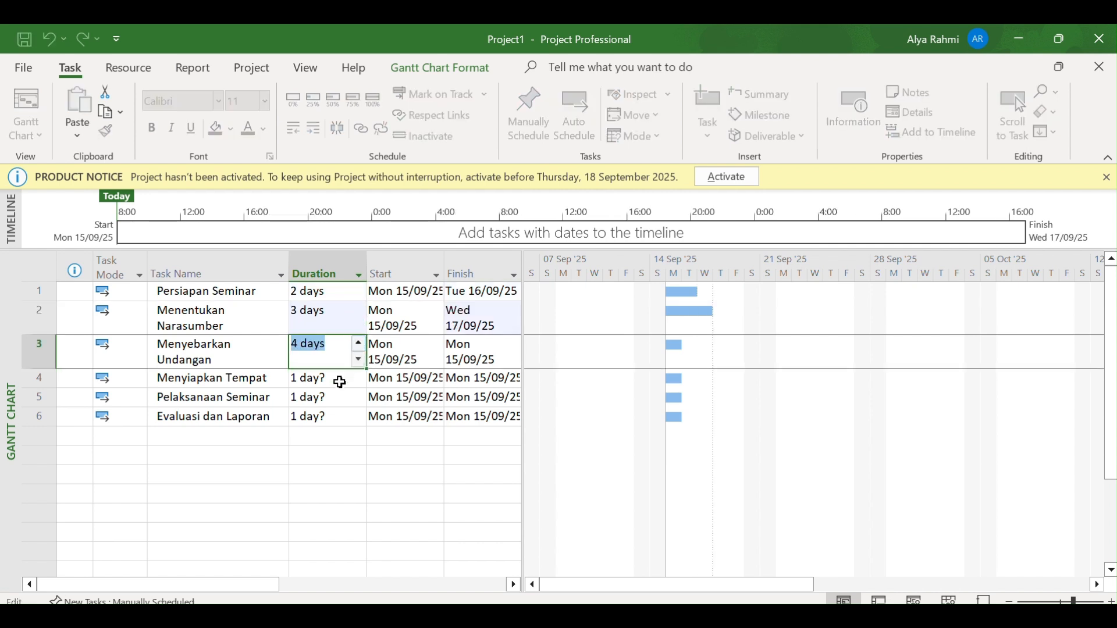
pyautogui.click(340, 379)
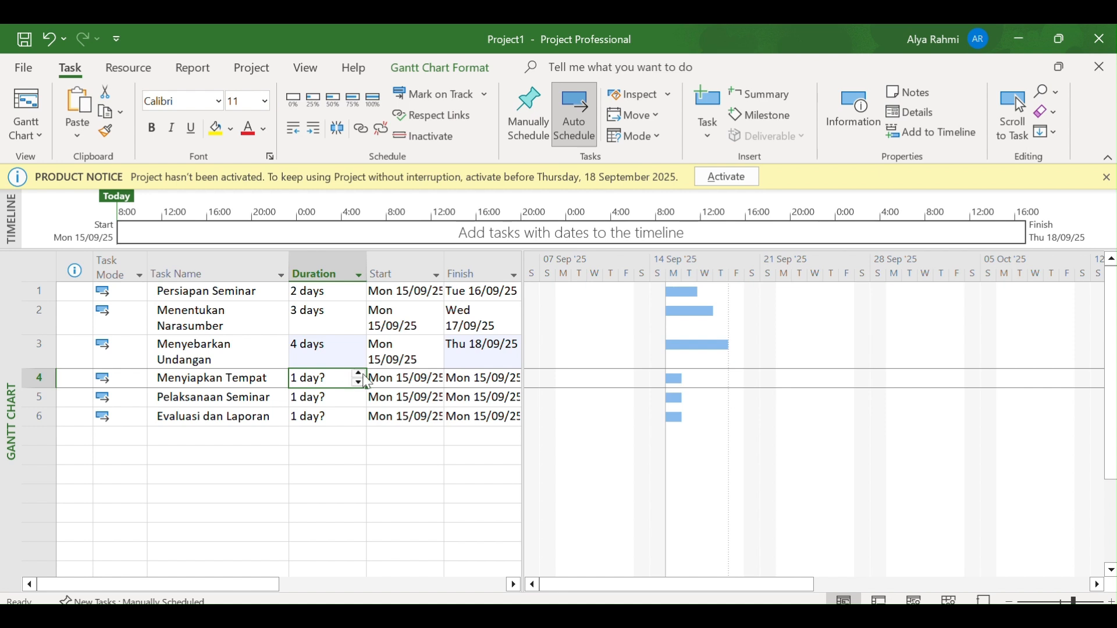
pyautogui.click(359, 375)
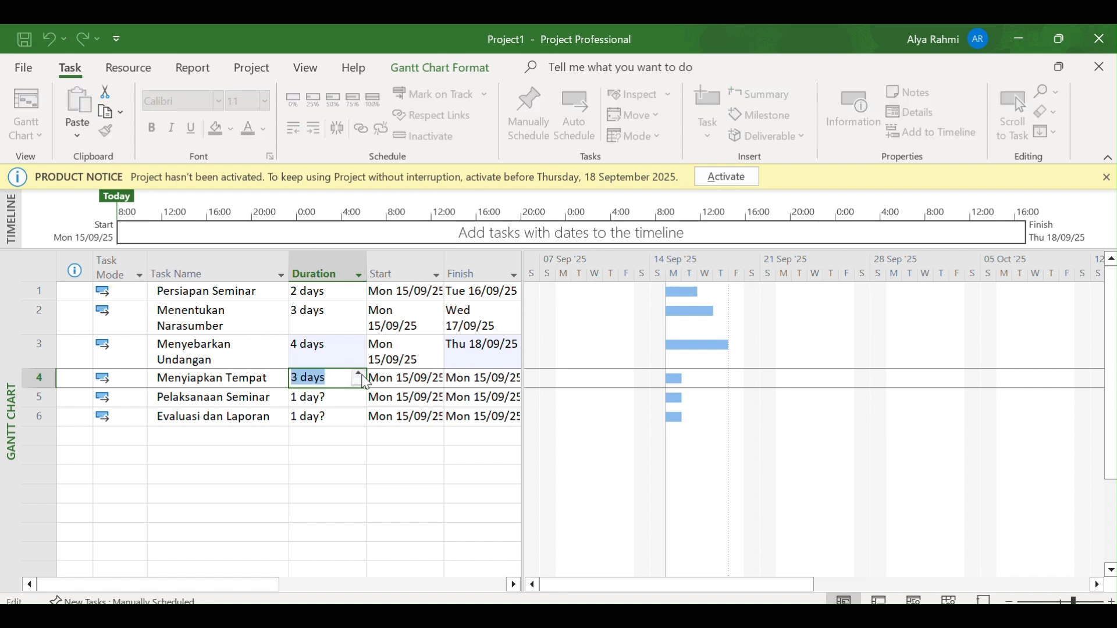
# Set the duration of Pelaksanaan Seminar to 1 day and of Evaluasi dan Laporan to 2 days
pyautogui.click(345, 394)
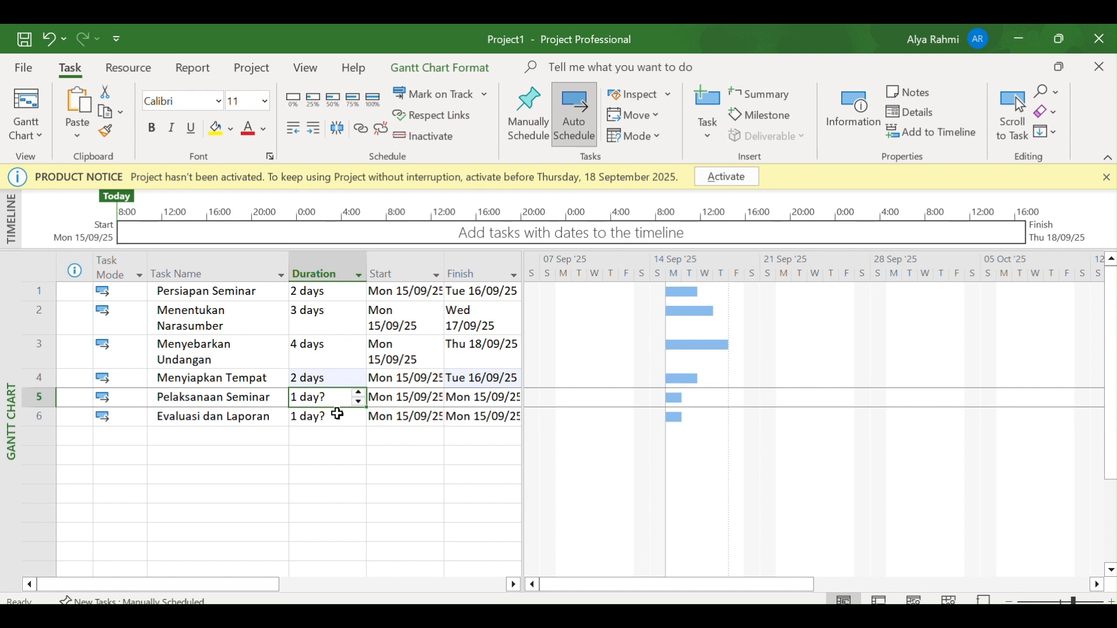
pyautogui.click(359, 393)
pyautogui.click(360, 402)
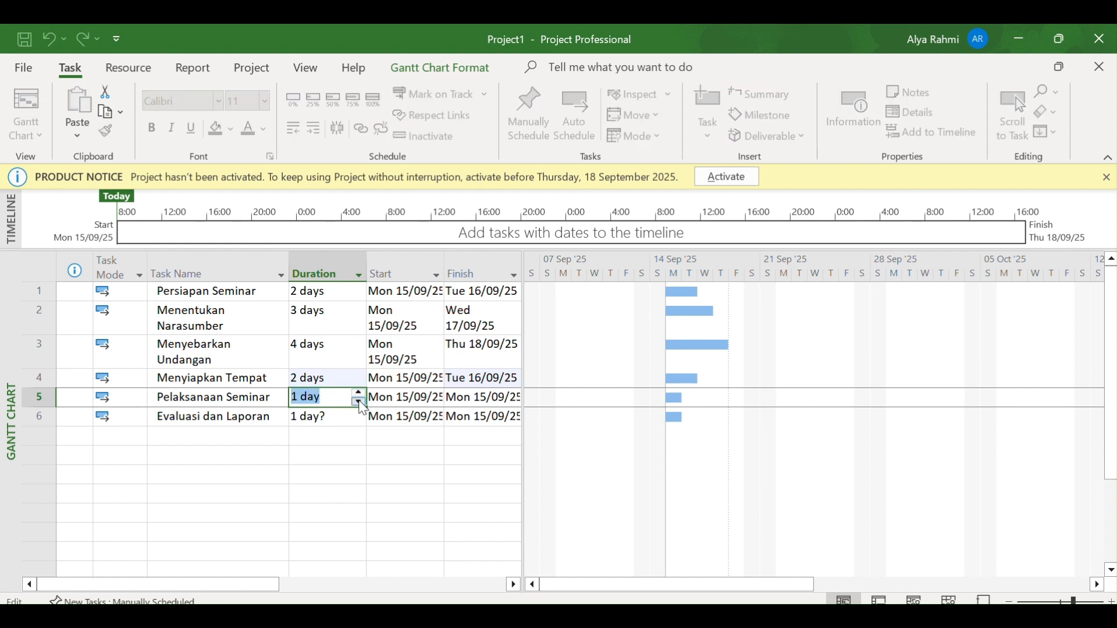
pyautogui.click(340, 417)
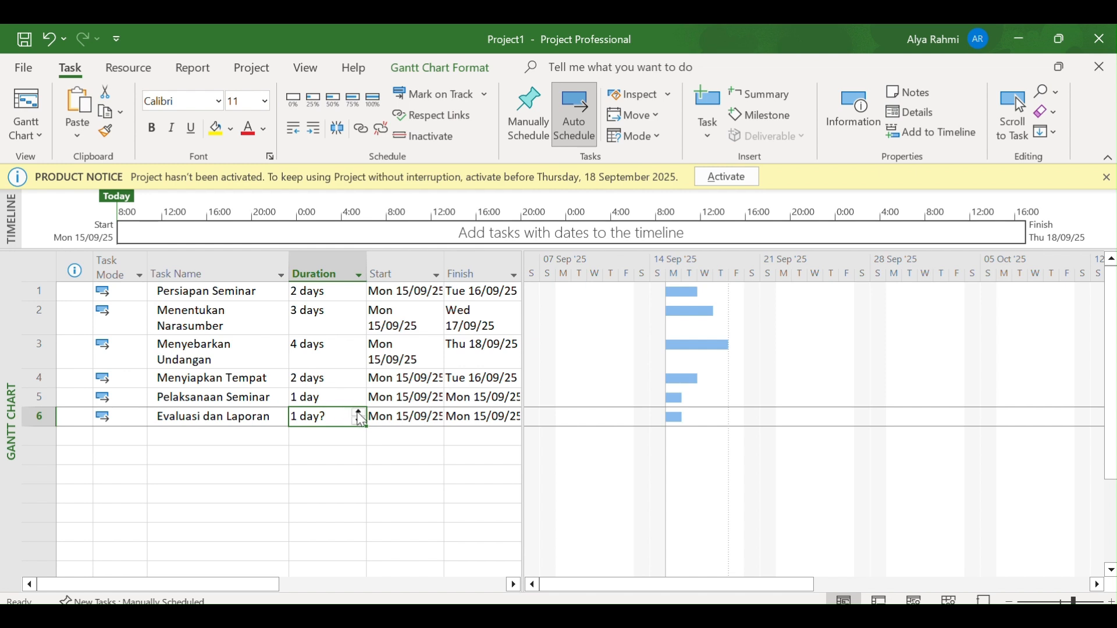
pyautogui.click(360, 414)
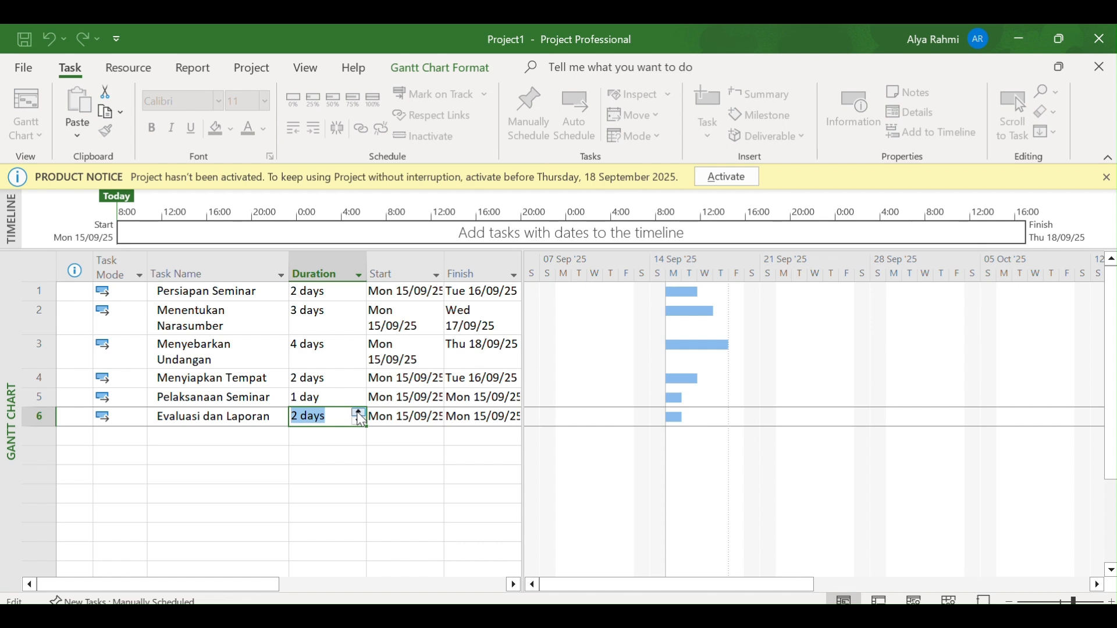
pyautogui.press('Return')
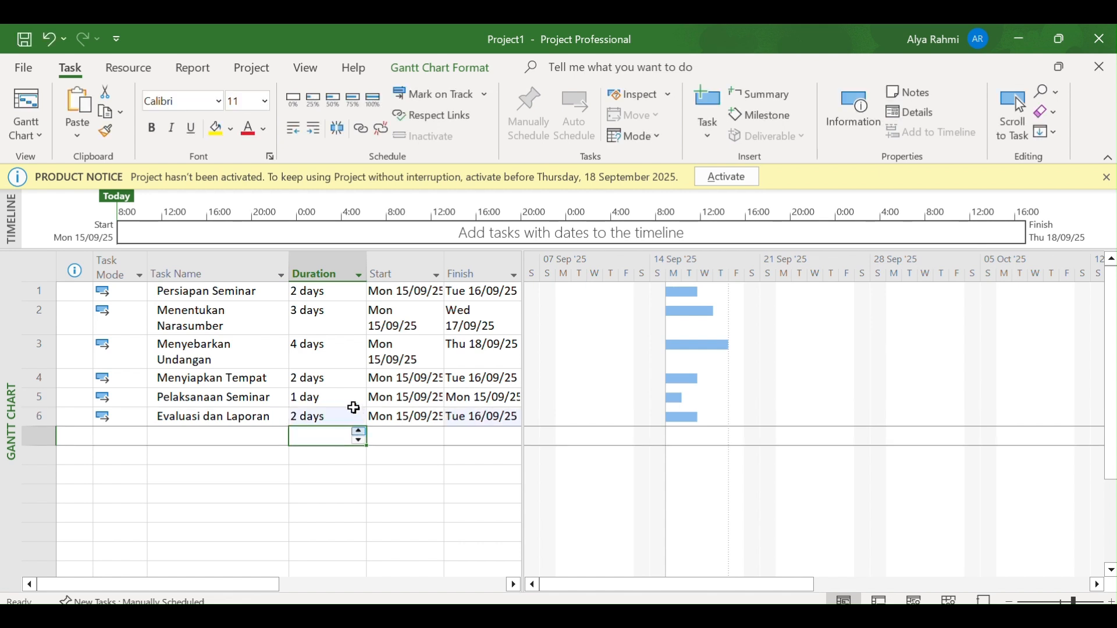
# Link Persiapan Seminar to Menentukan Narasumber, and Menentukan Narasumber to Menyebarkan Undangan, as predecessor and successor tasks
pyautogui.click(249, 297)
pyautogui.hotkey('shift', 'Down')
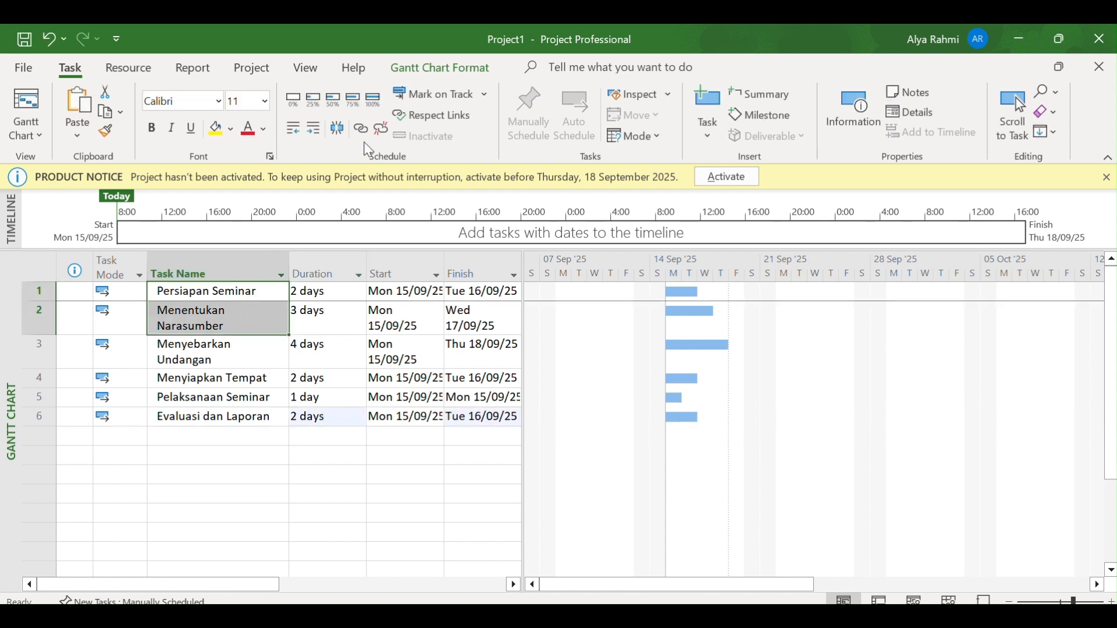
pyautogui.click(362, 127)
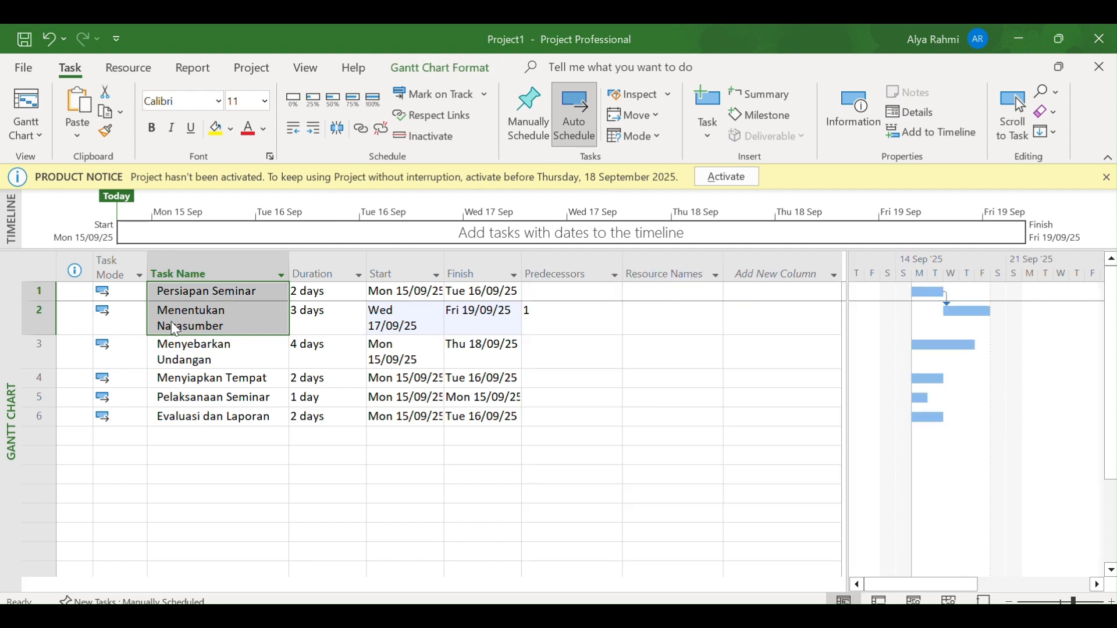
pyautogui.click(183, 366)
pyautogui.moveTo(187, 319); pyautogui.dragTo(204, 351)
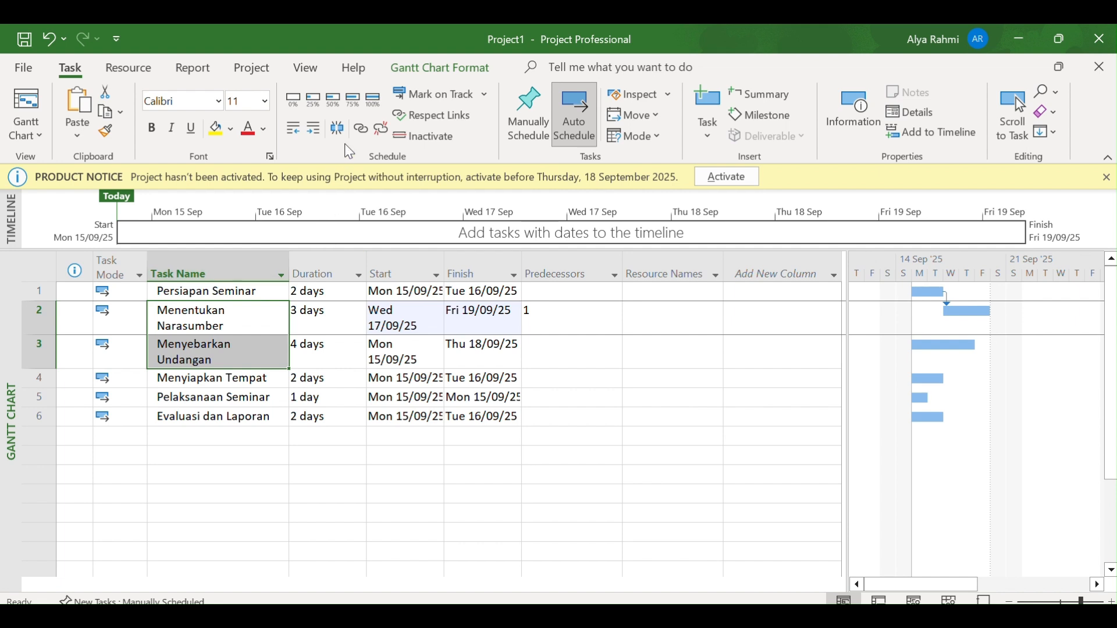
pyautogui.click(361, 133)
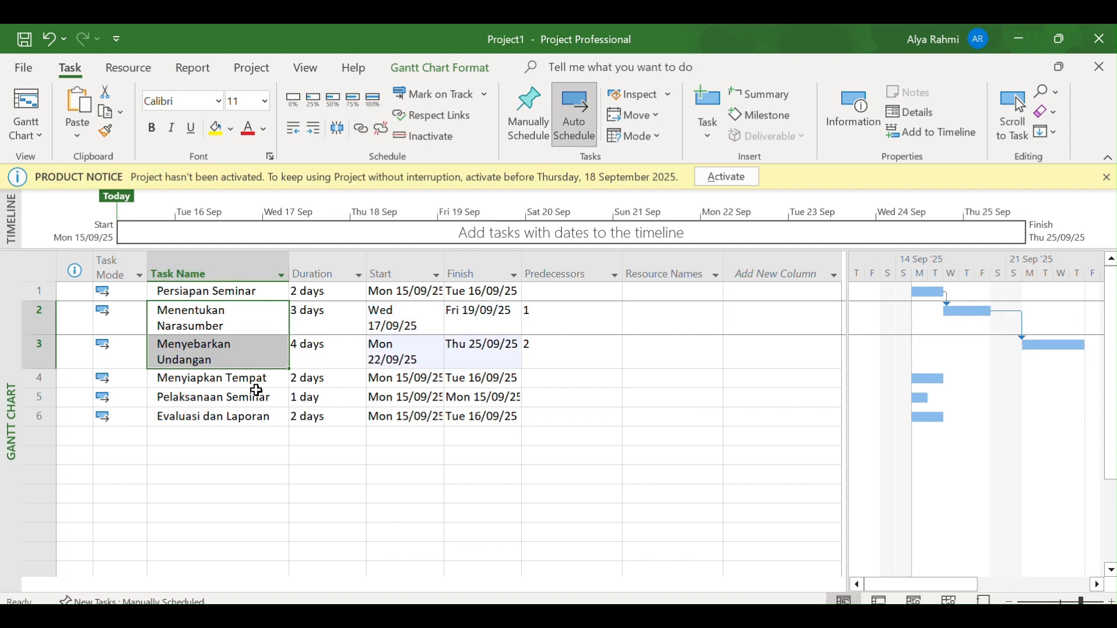
# Link Menyiapkan Tempat to Pelaksanaan Seminar, and Pelaksanaan Seminar to Evaluasi dan Laporan
pyautogui.moveTo(245, 378); pyautogui.dragTo(248, 391)
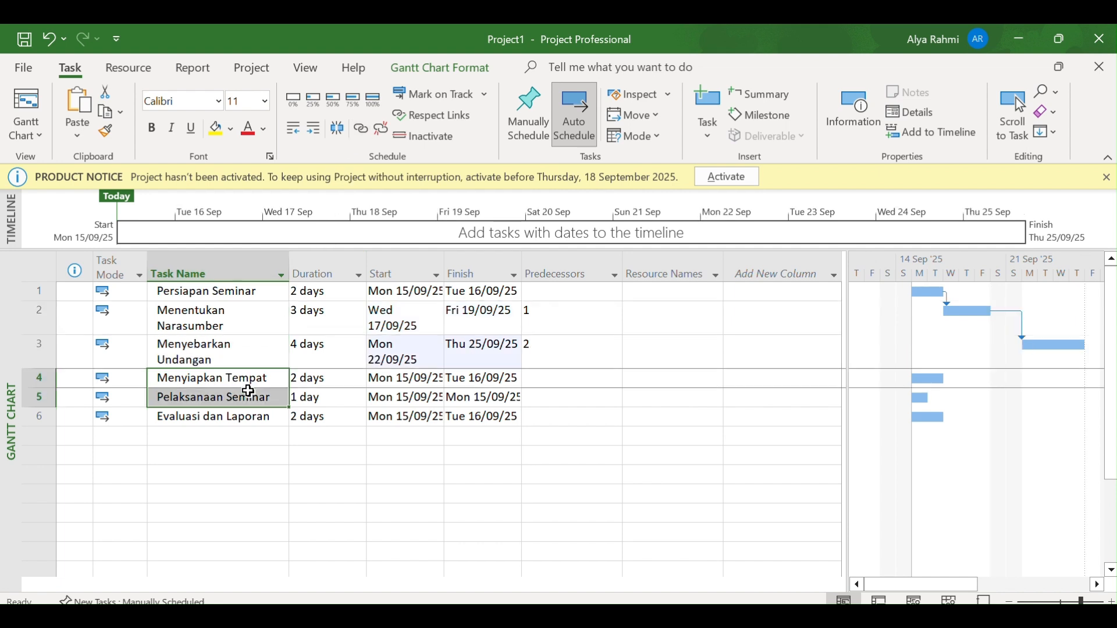
pyautogui.click(362, 129)
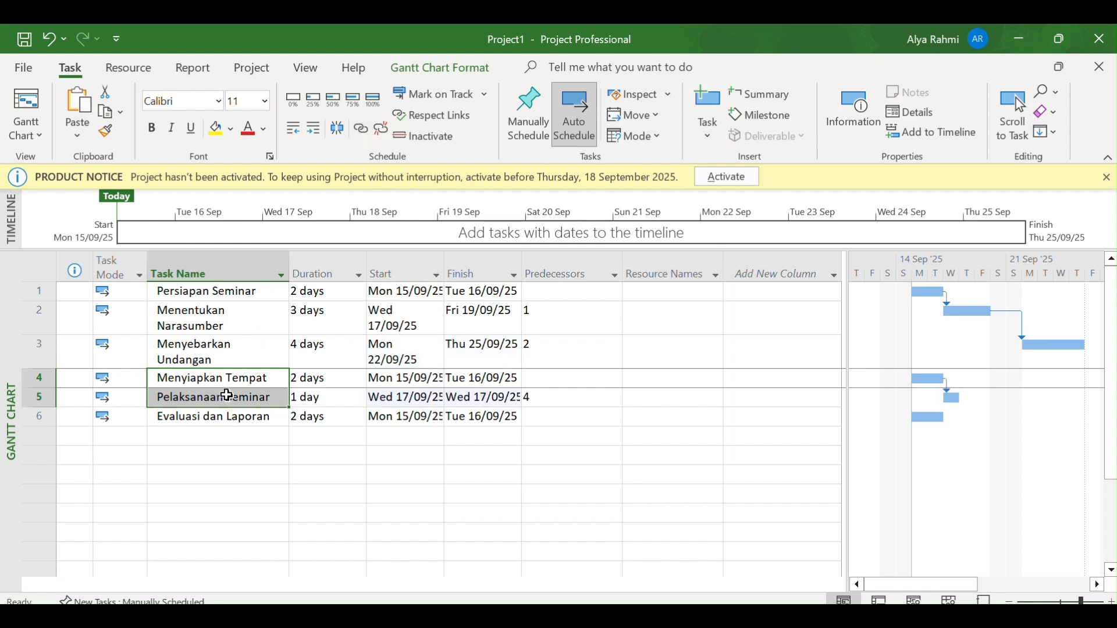
pyautogui.click(221, 418)
pyautogui.moveTo(220, 396); pyautogui.dragTo(219, 418)
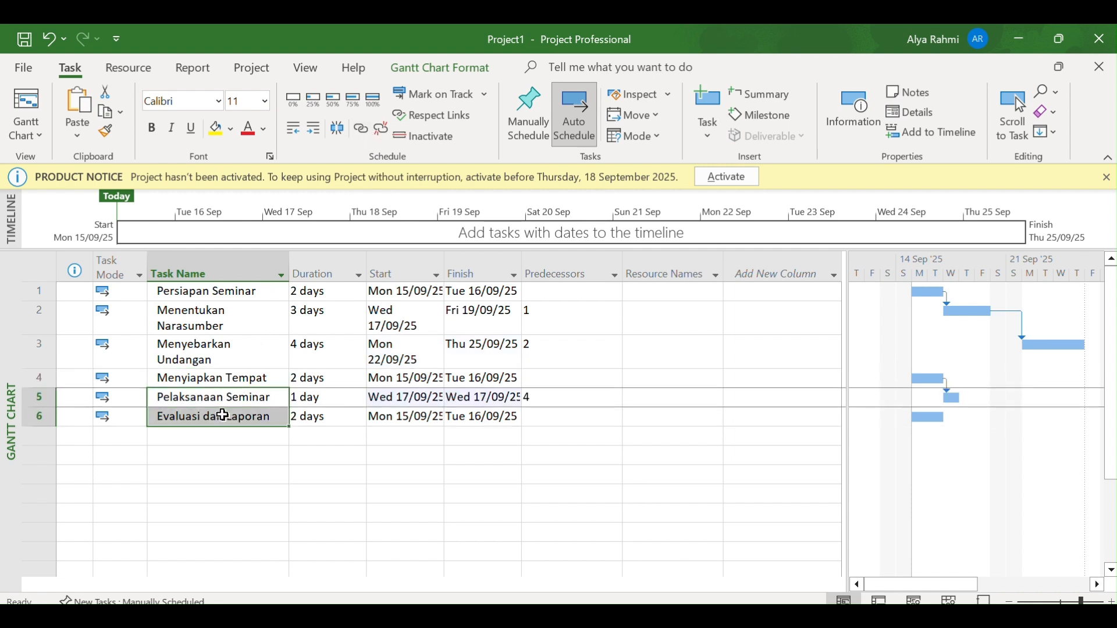
pyautogui.click(361, 129)
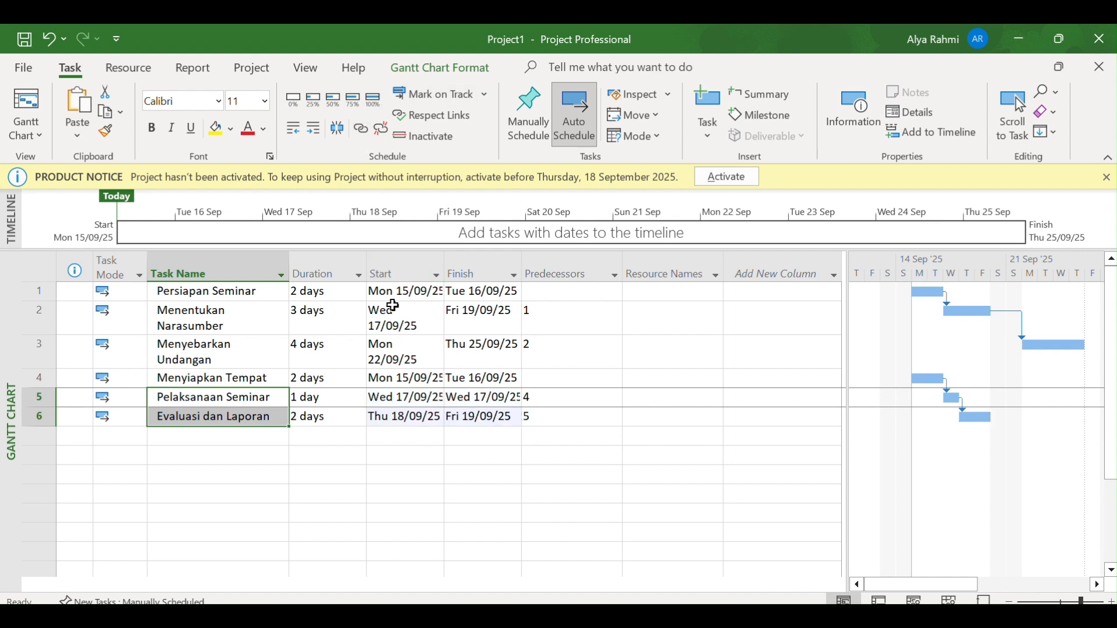
# Link Menyebarkan Undangan to Menyiapkan Tempat so that all six tasks form one chain
pyautogui.click(251, 352)
pyautogui.moveTo(254, 368); pyautogui.dragTo(253, 380)
pyautogui.click(361, 130)
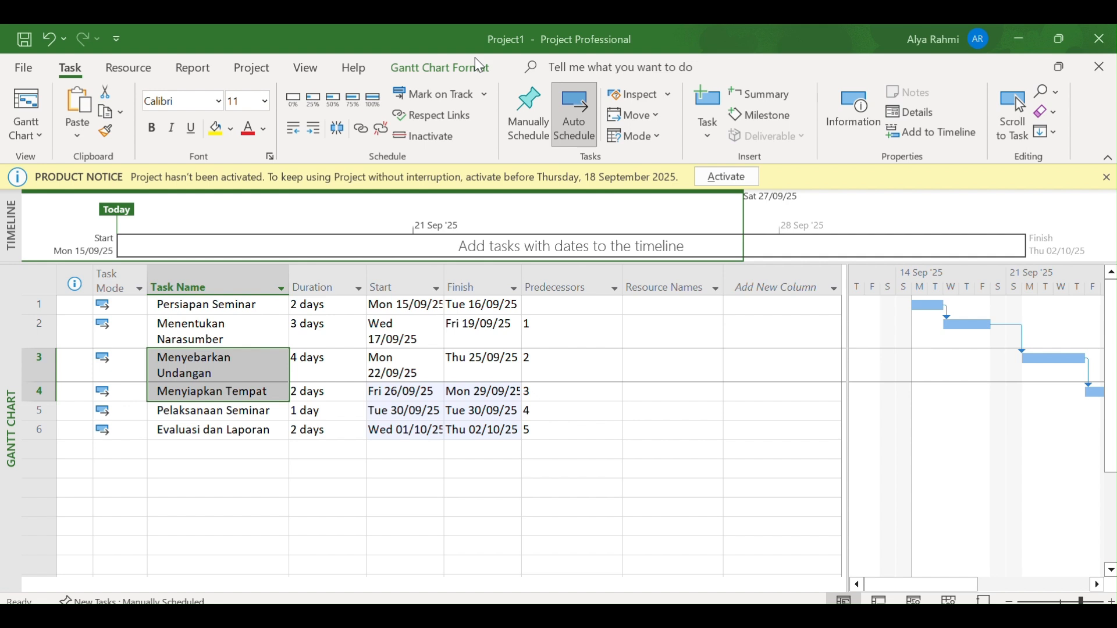
pyautogui.hotkey('ctrl', 'z')
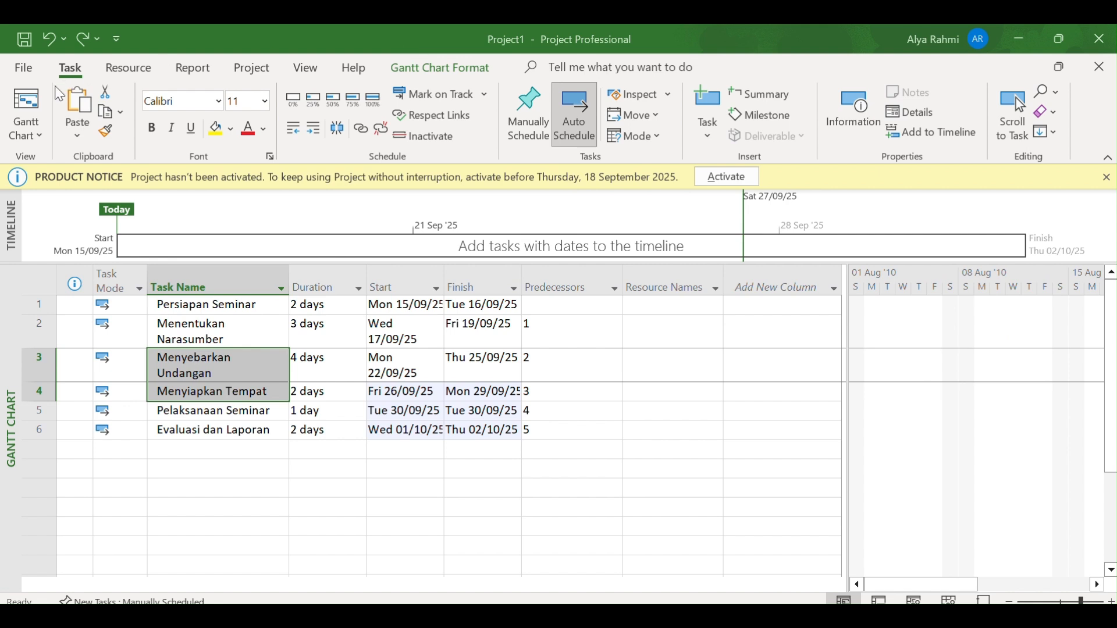
# In the Resource Sheet view, add the resources Tim Acara, Tim Publikasi, Tim Dokumentasi and Biaya Konsumsi
pyautogui.click(43, 134)
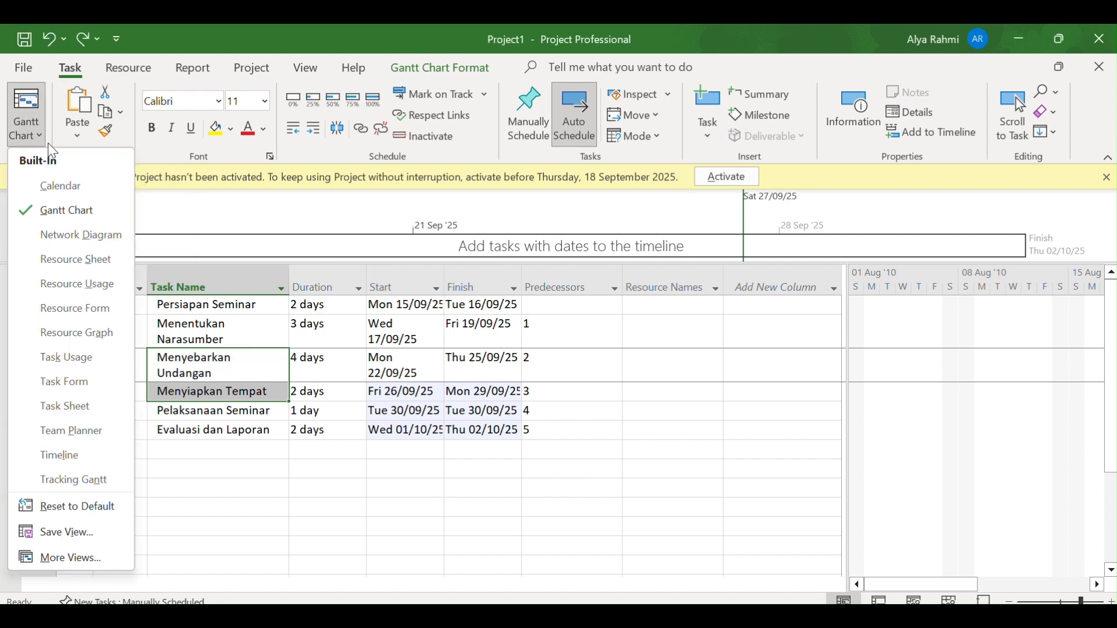
pyautogui.click(72, 256)
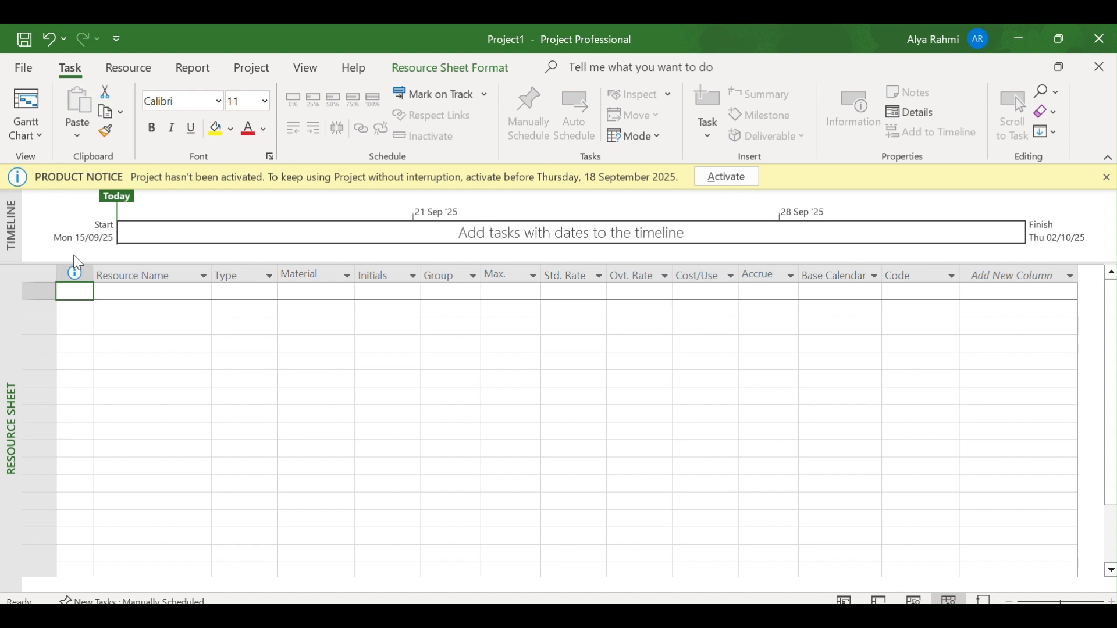
pyautogui.click(125, 292)
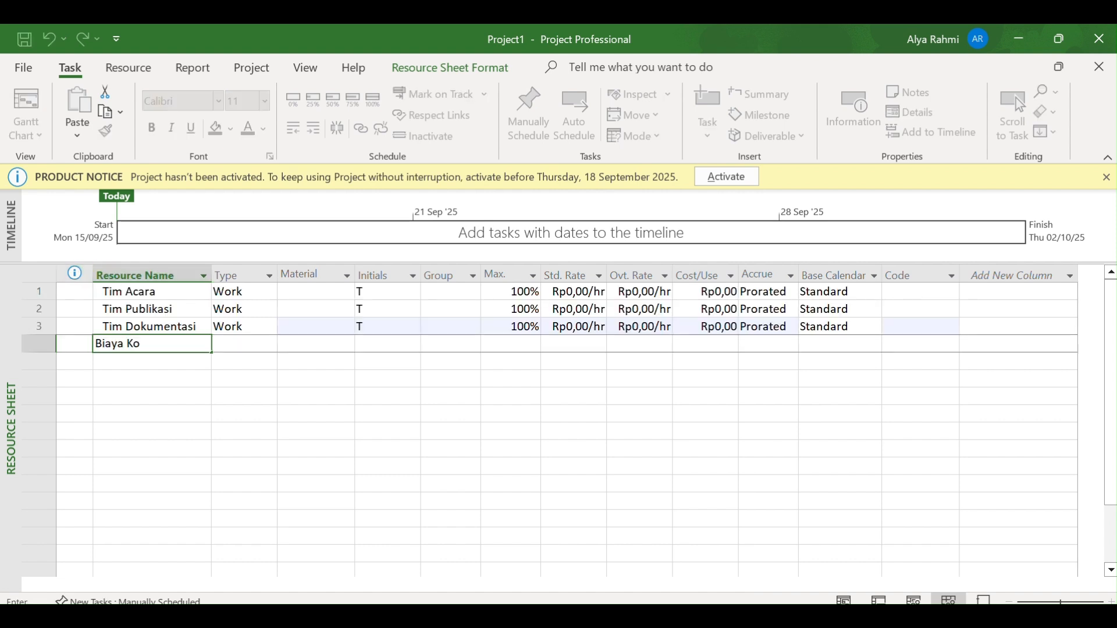
pyautogui.write('nsumsi')
pyautogui.press('Return')
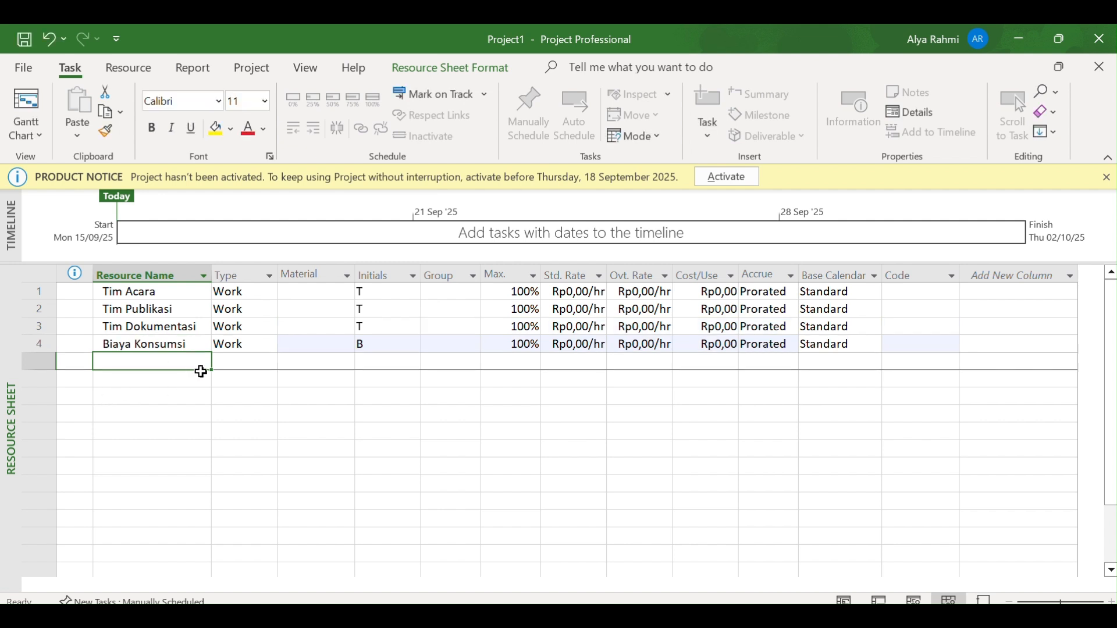
# Change the resource type of Biaya Konsumsi to Cost
pyautogui.click(242, 343)
pyautogui.click(272, 348)
pyautogui.click(270, 345)
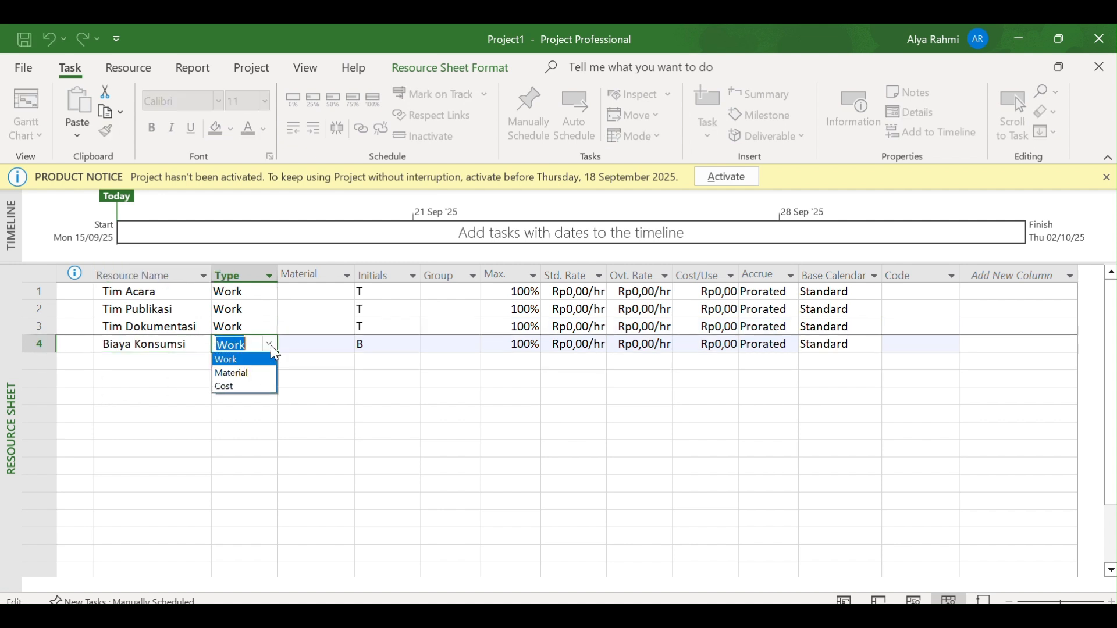
pyautogui.click(250, 387)
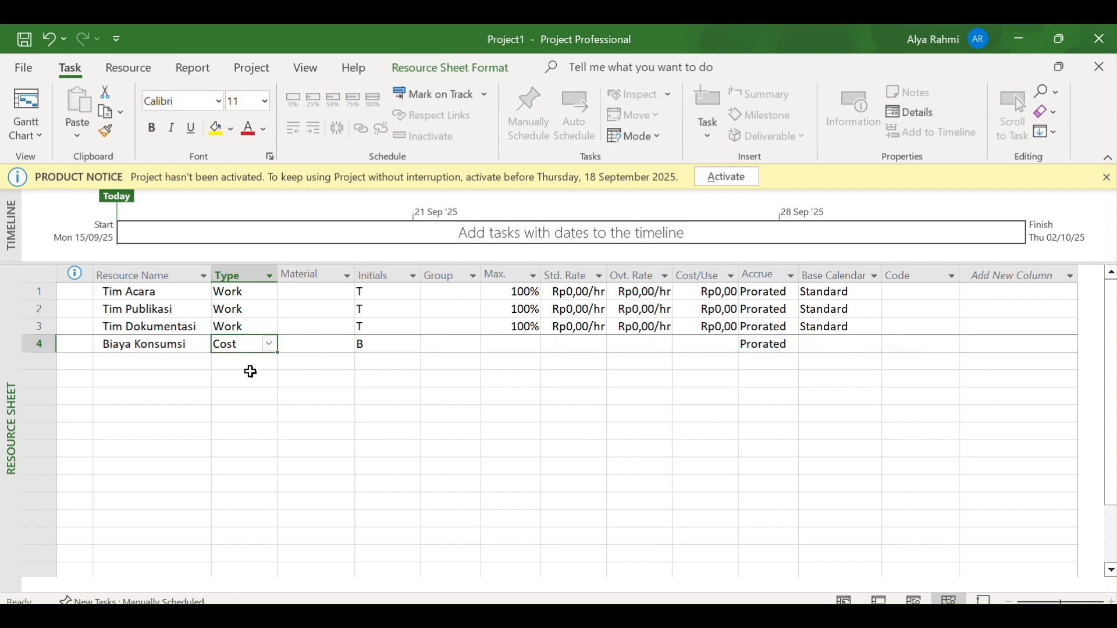
pyautogui.click(352, 383)
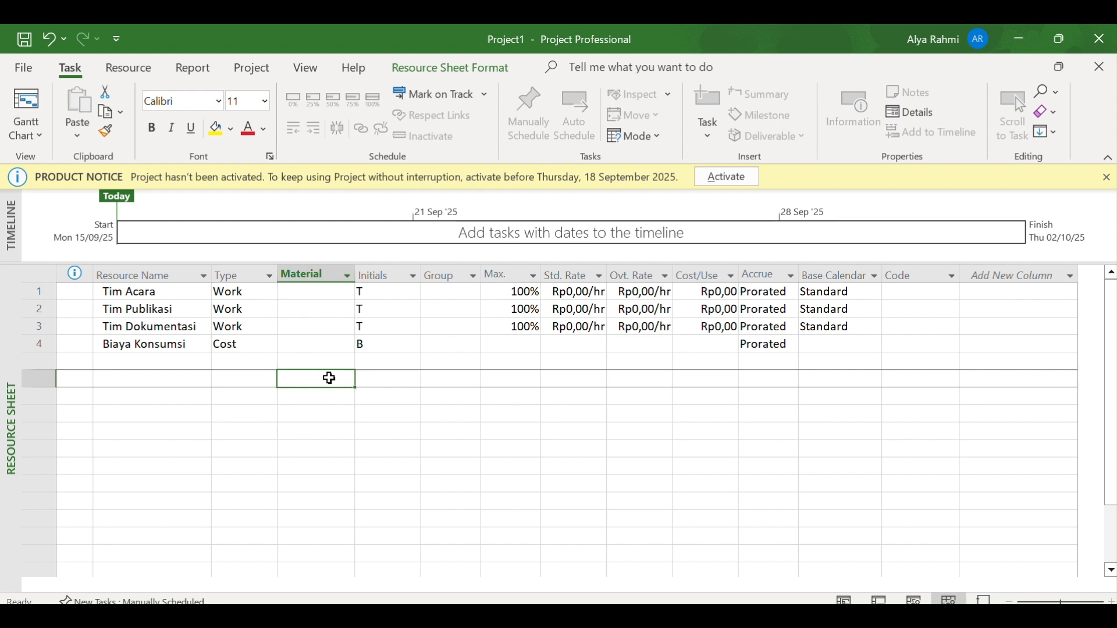
# In the Gantt Chart view, assign Tim Acara to tasks 1, 2, 4 and 5, Tim Publikasi to task 3, and Tim Dokumentasi also to task 5
pyautogui.click(37, 129)
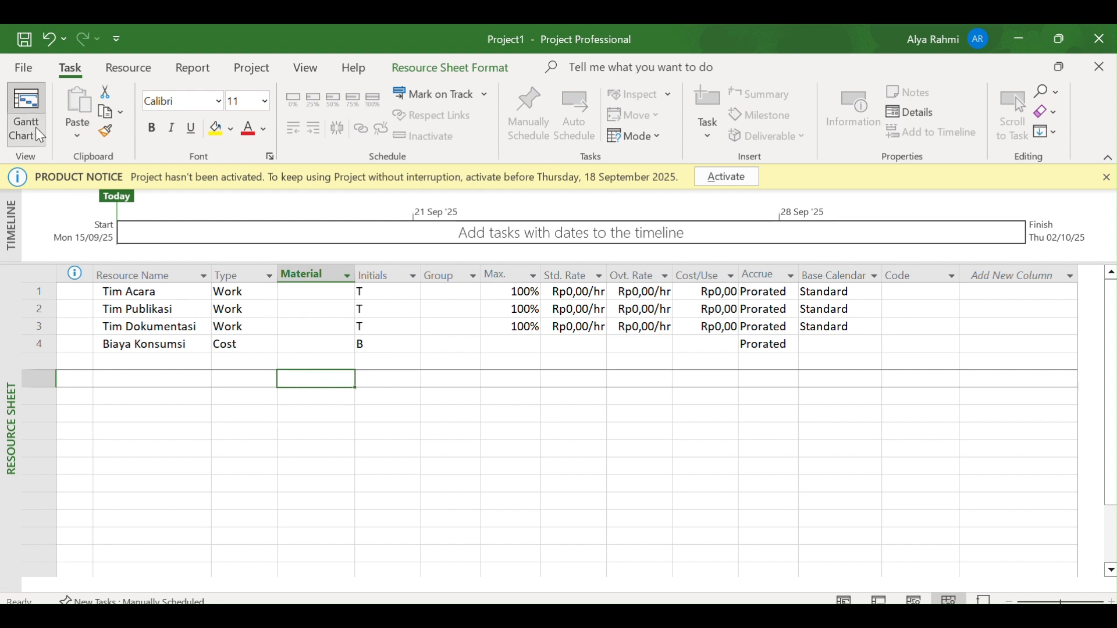
pyautogui.click(68, 211)
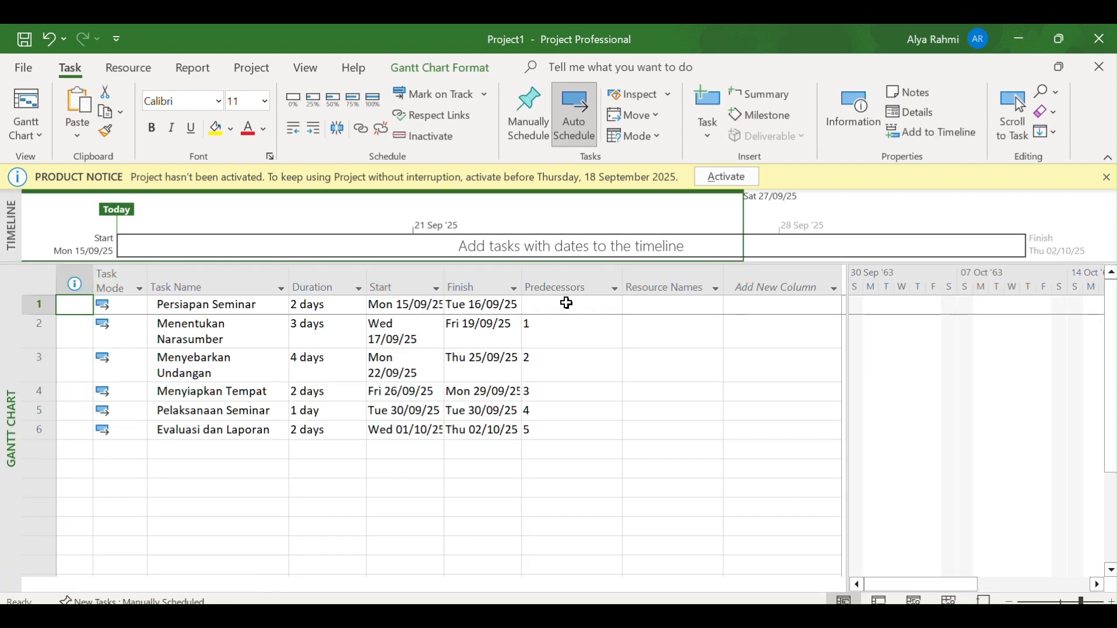
pyautogui.click(705, 304)
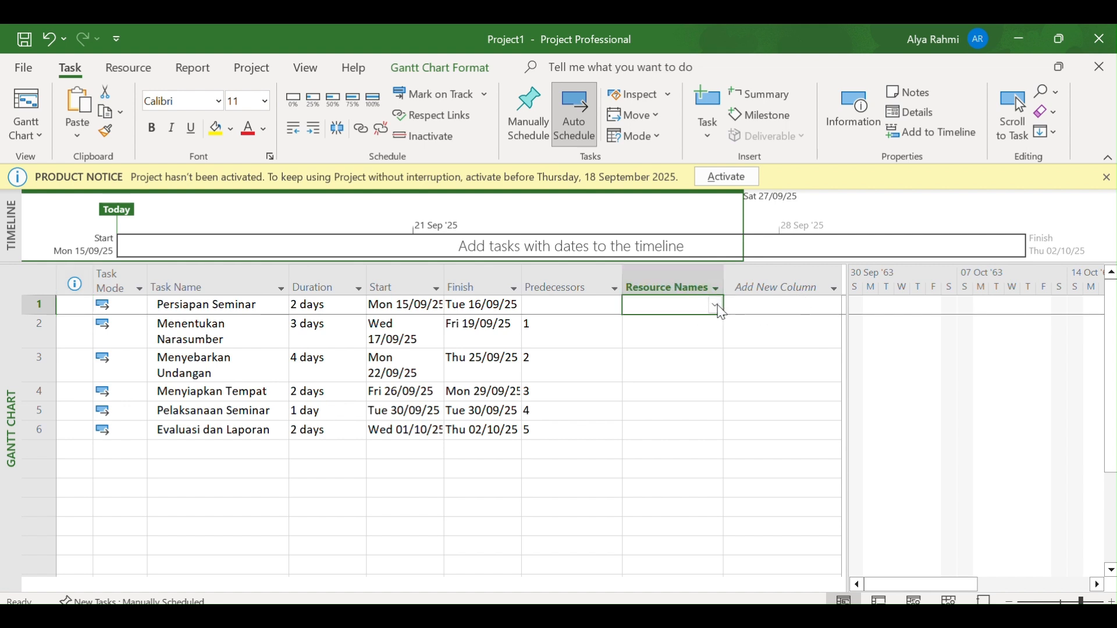
pyautogui.click(716, 305)
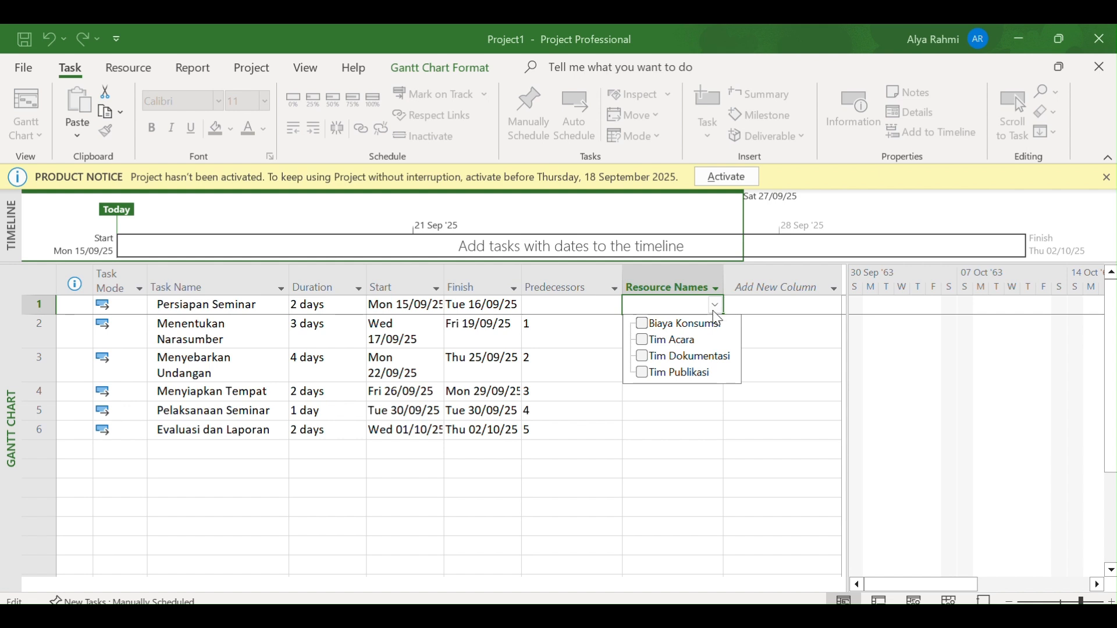
pyautogui.click(675, 340)
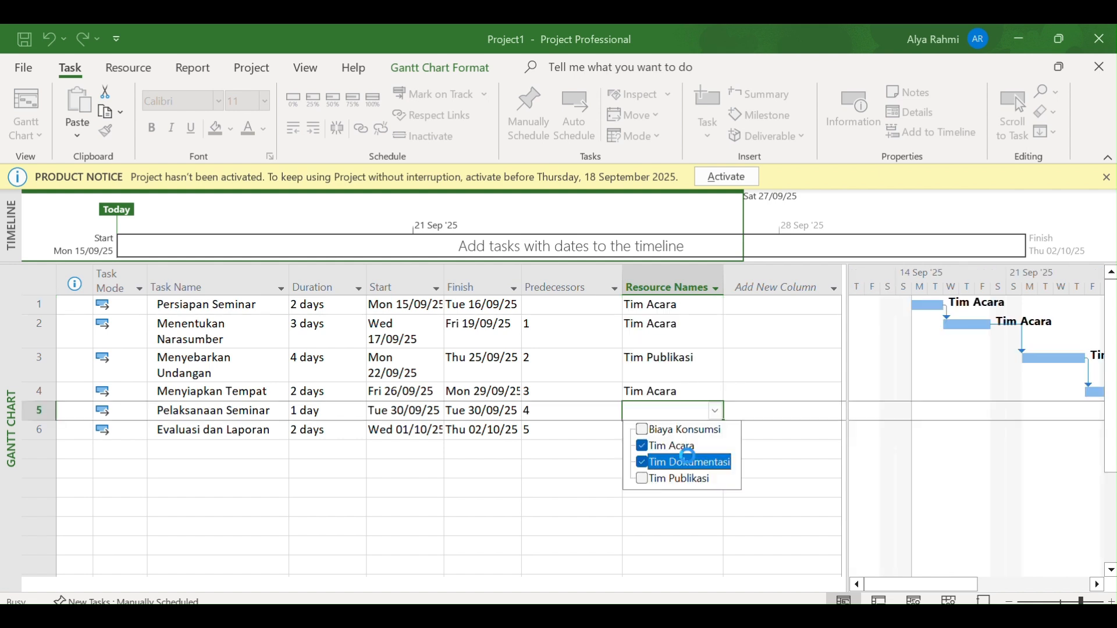
pyautogui.press('Return')
# Assign the resource Tim Acara to task 6, Evaluasi dan Laporan
pyautogui.click(684, 431)
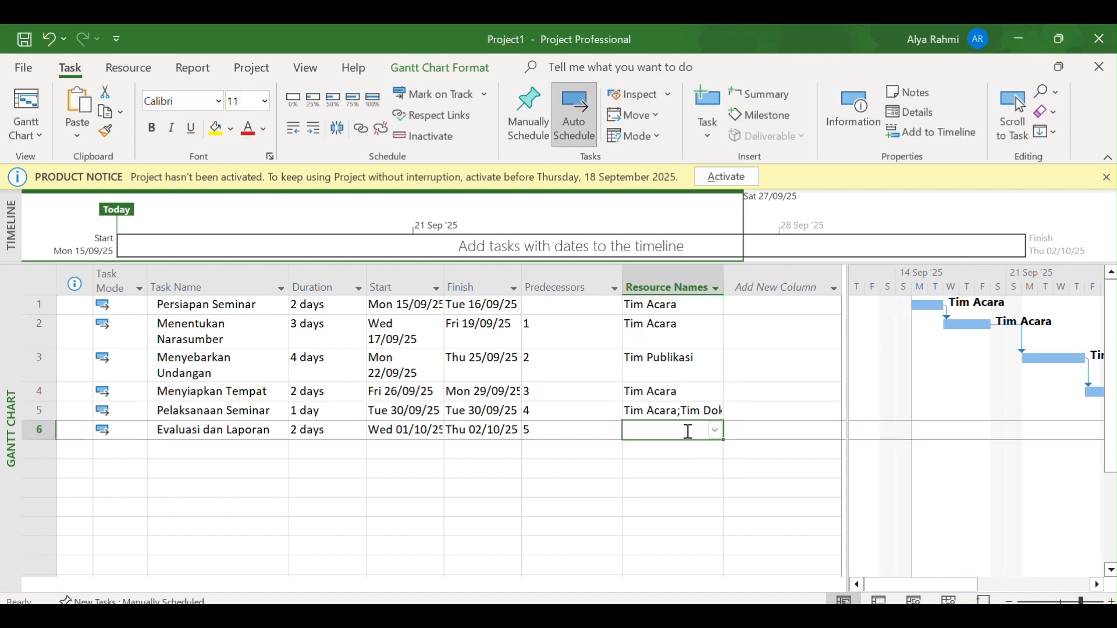
pyautogui.click(716, 431)
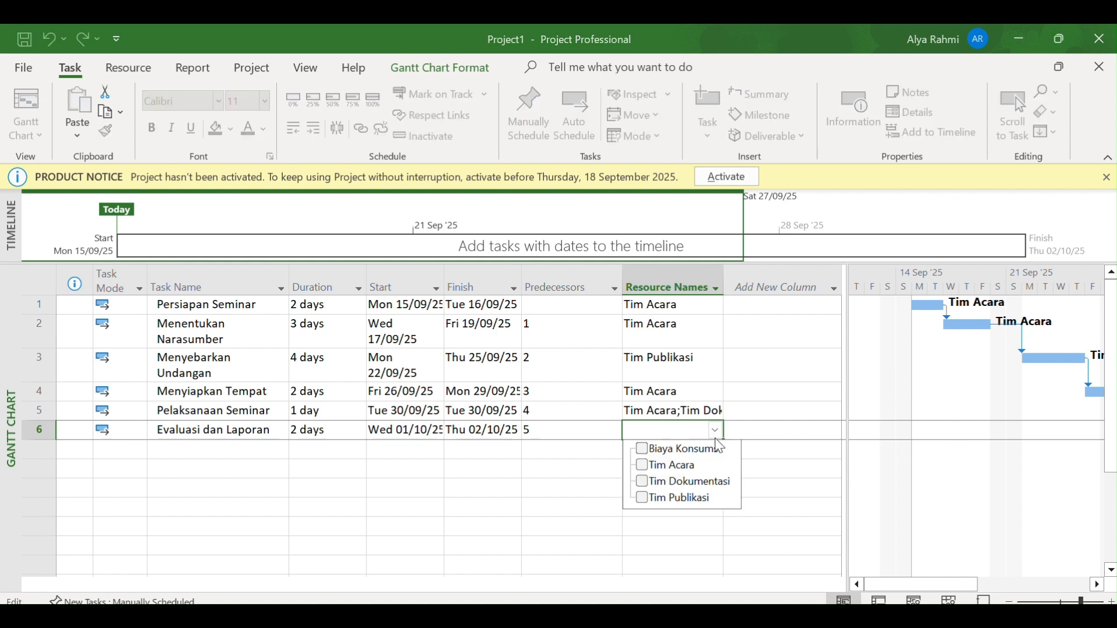
pyautogui.click(696, 472)
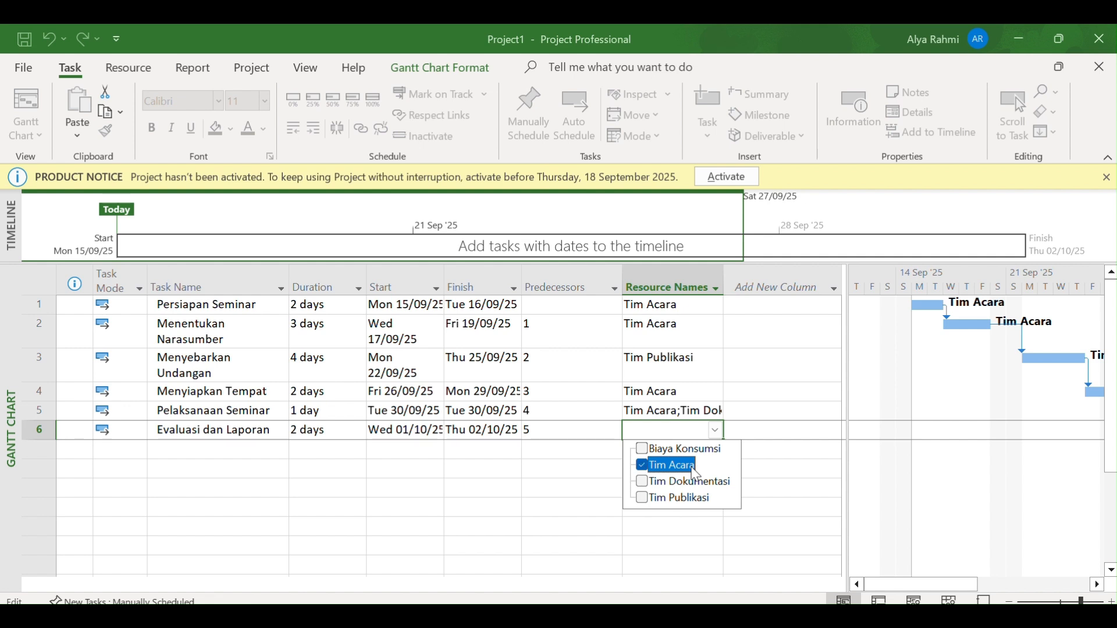
pyautogui.press('Return')
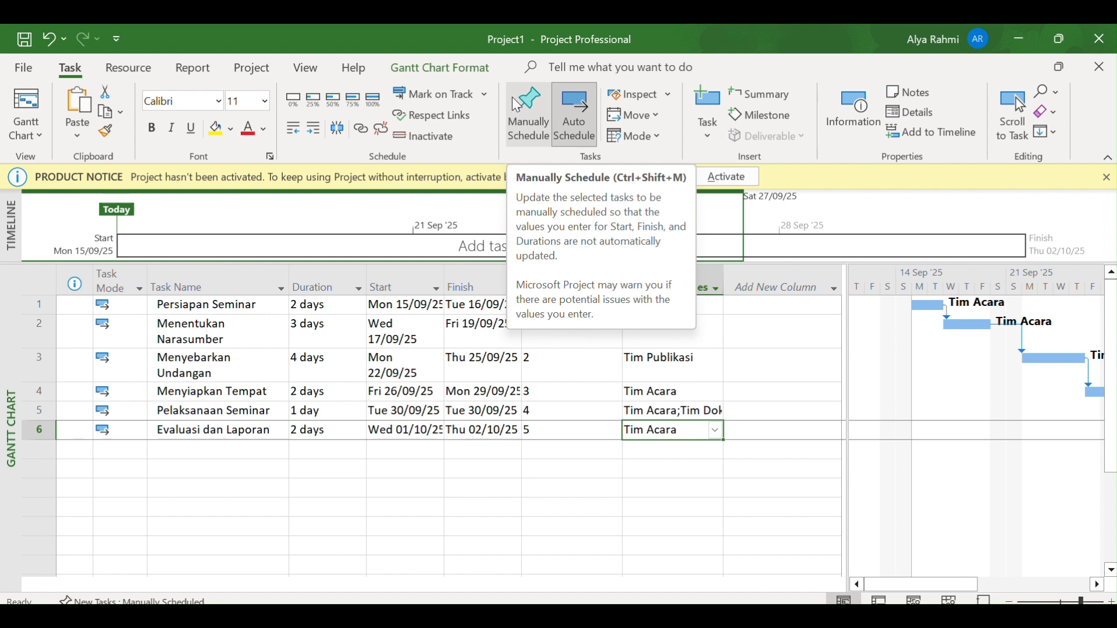
# In the Standard calendar's default work week, give Monday specific working times with the second period ending at 16:00
pyautogui.click(253, 69)
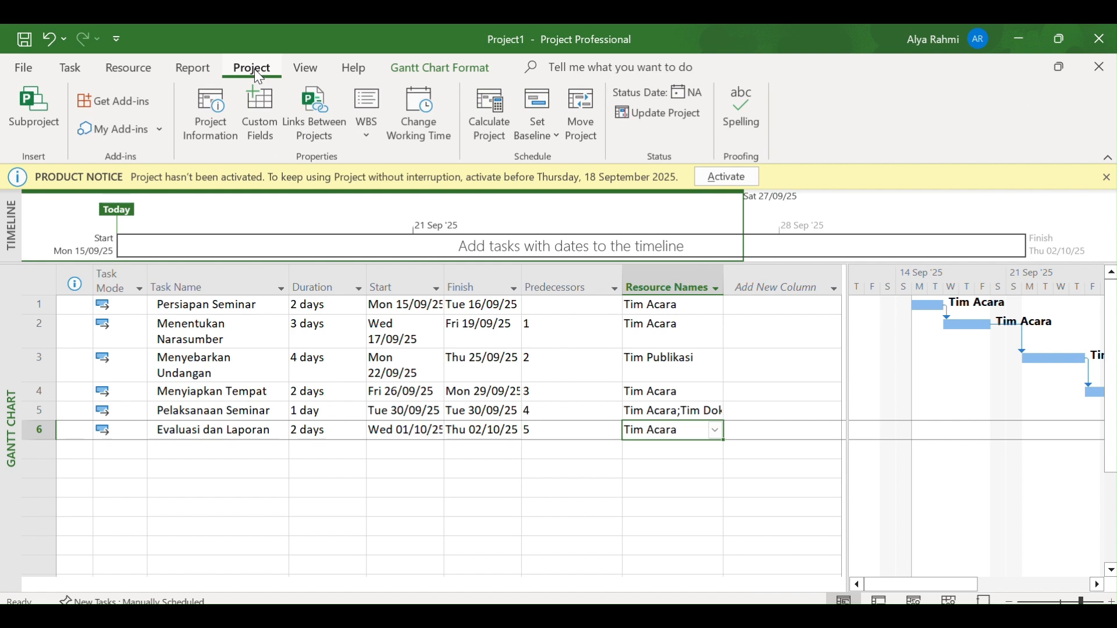
pyautogui.click(420, 110)
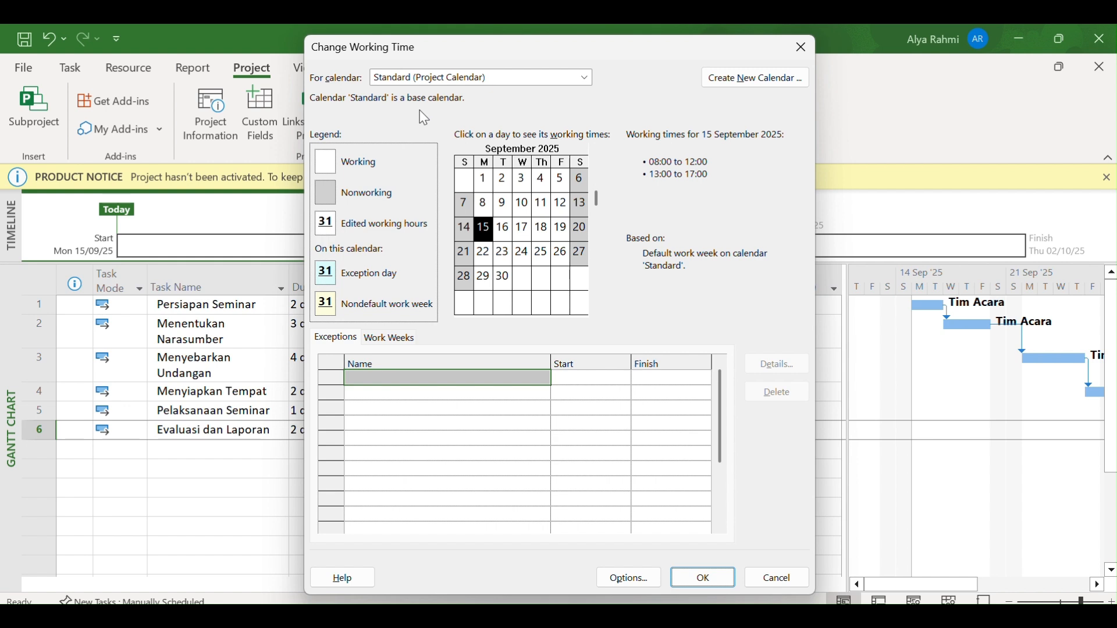
pyautogui.click(472, 57)
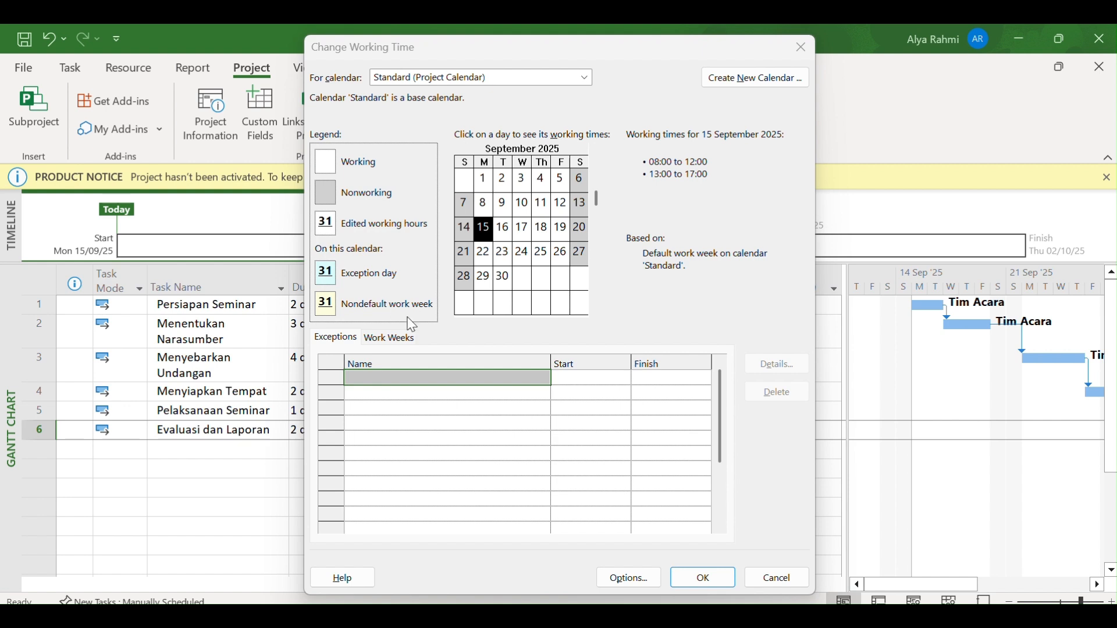
pyautogui.click(391, 338)
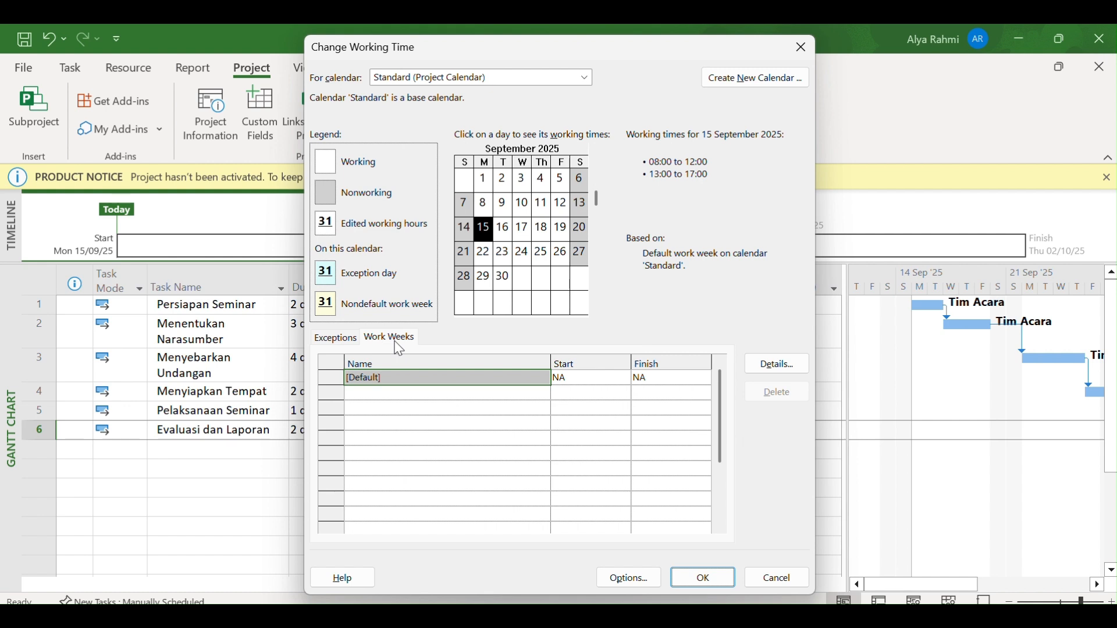
pyautogui.click(777, 365)
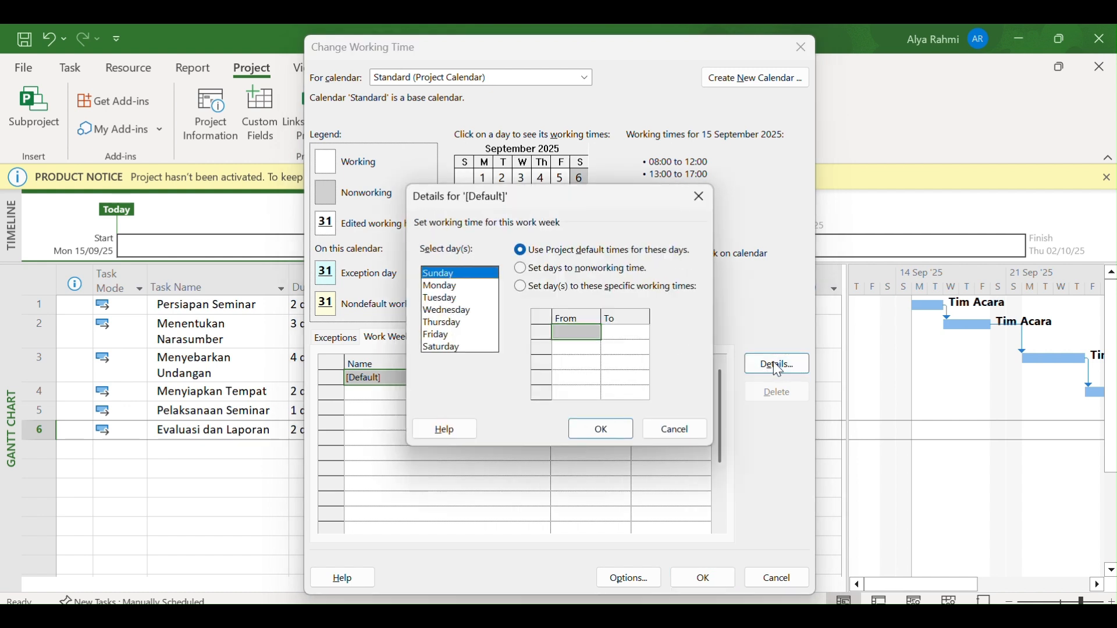
pyautogui.click(450, 287)
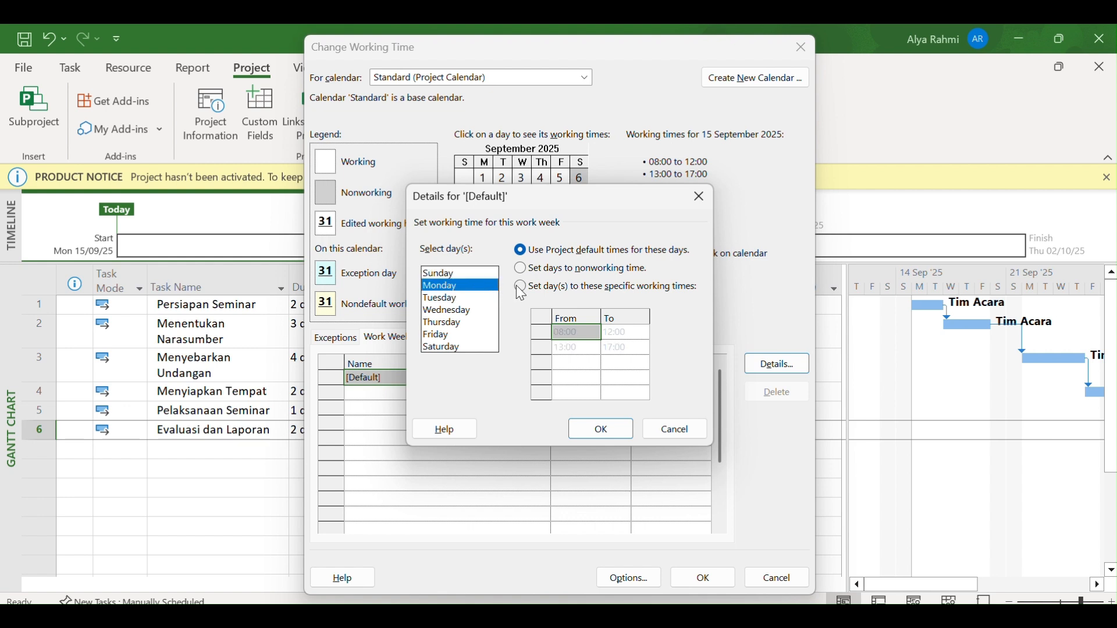
pyautogui.click(473, 59)
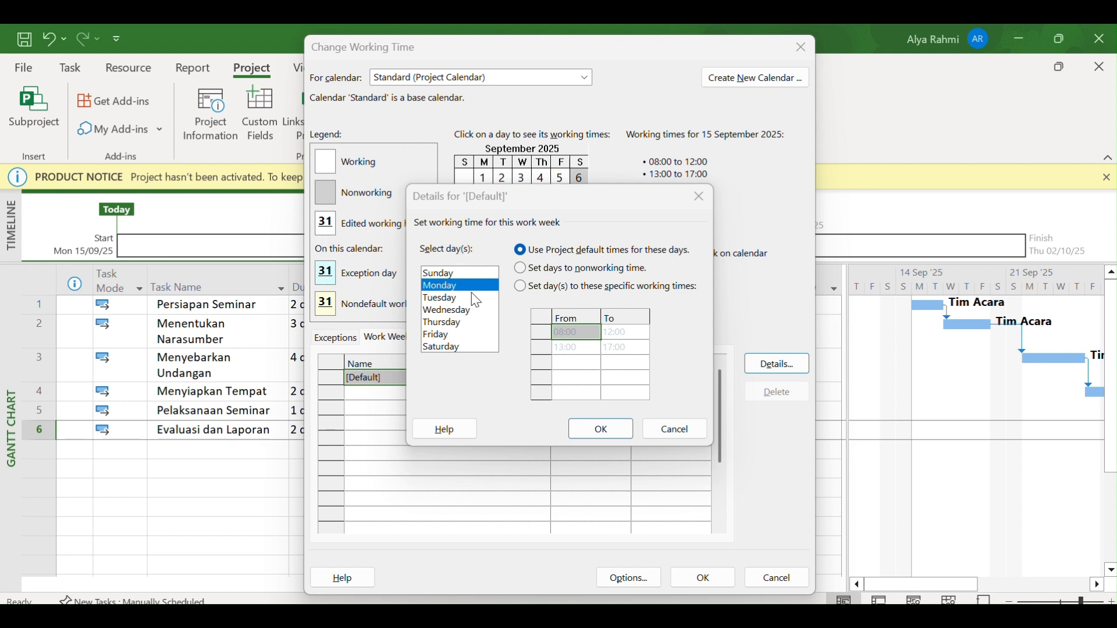
pyautogui.click(525, 289)
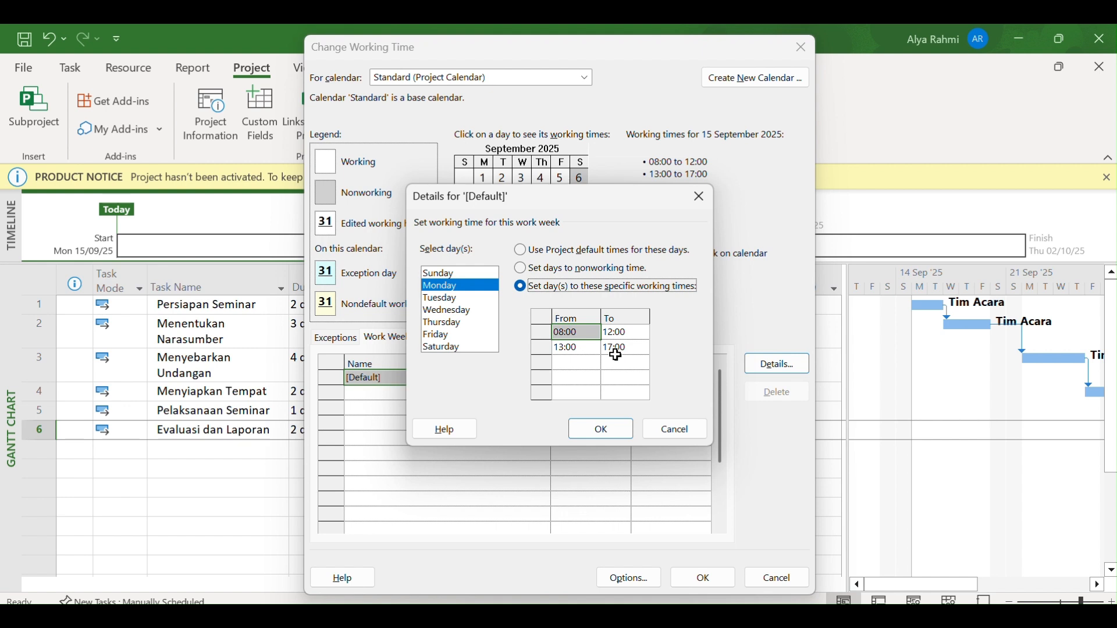
pyautogui.click(619, 350)
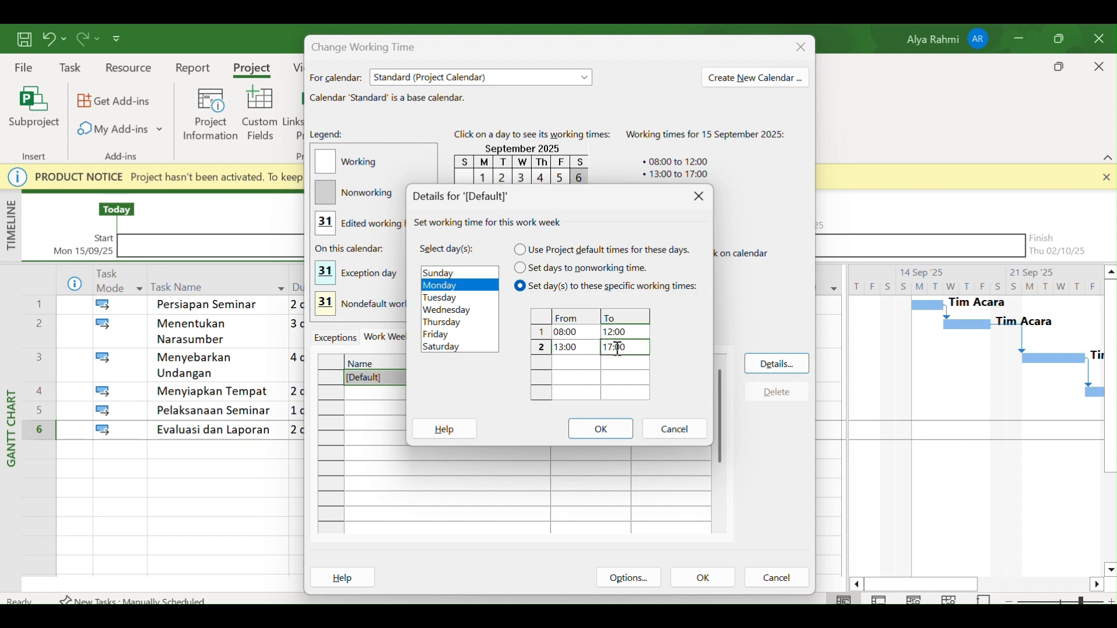
pyautogui.press('BackSpace')
pyautogui.write('7')
# Give Tuesday specific working times with the second period ending at 16:00
pyautogui.click(477, 299)
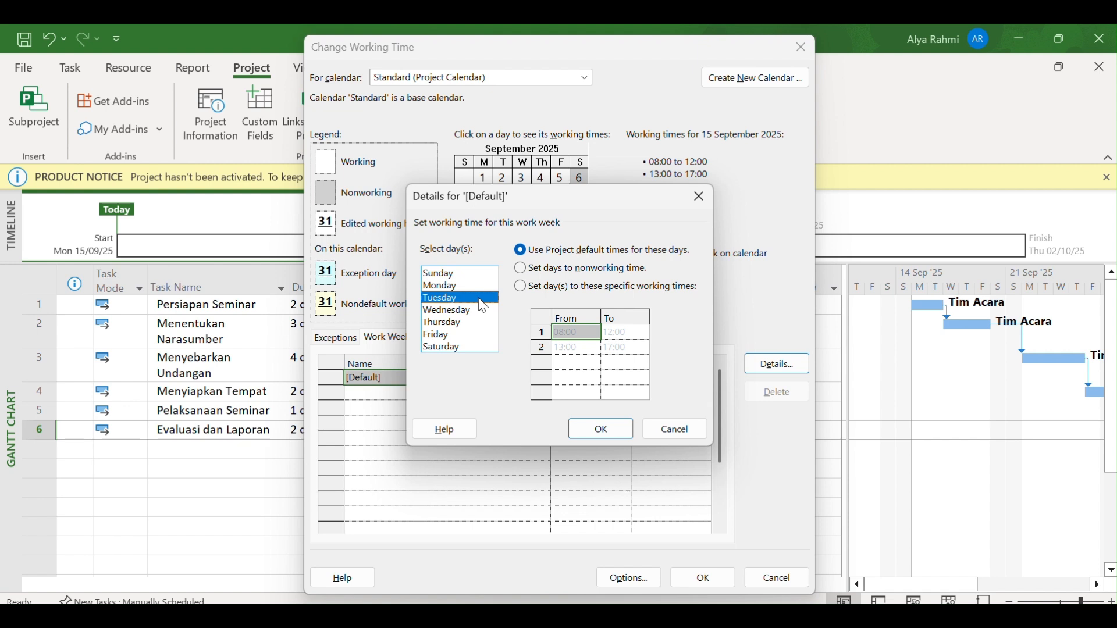
pyautogui.click(521, 287)
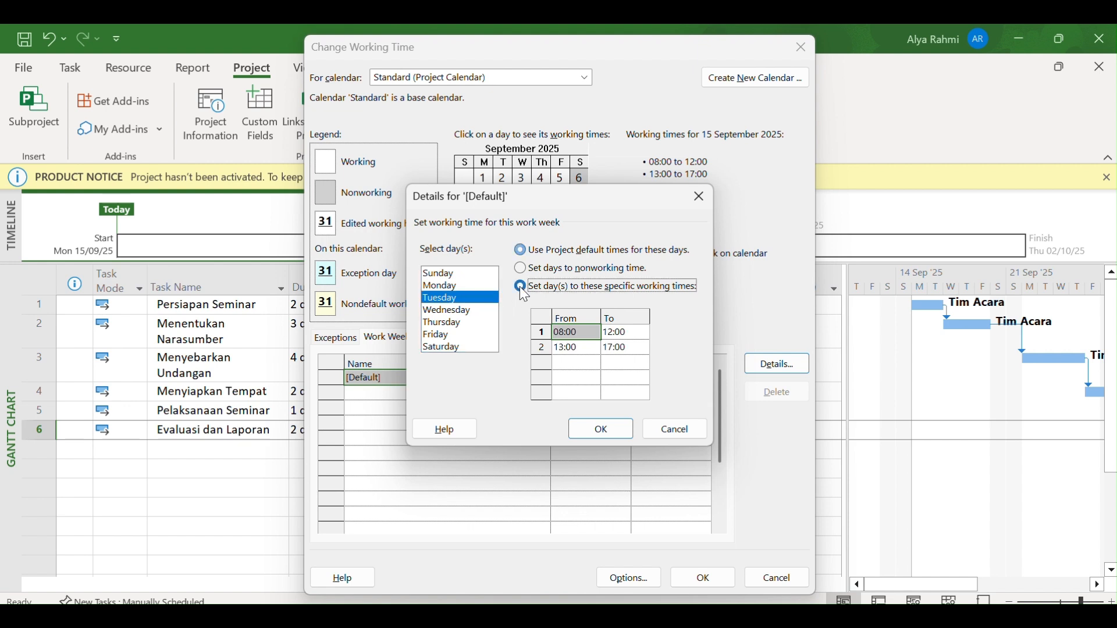
pyautogui.click(627, 348)
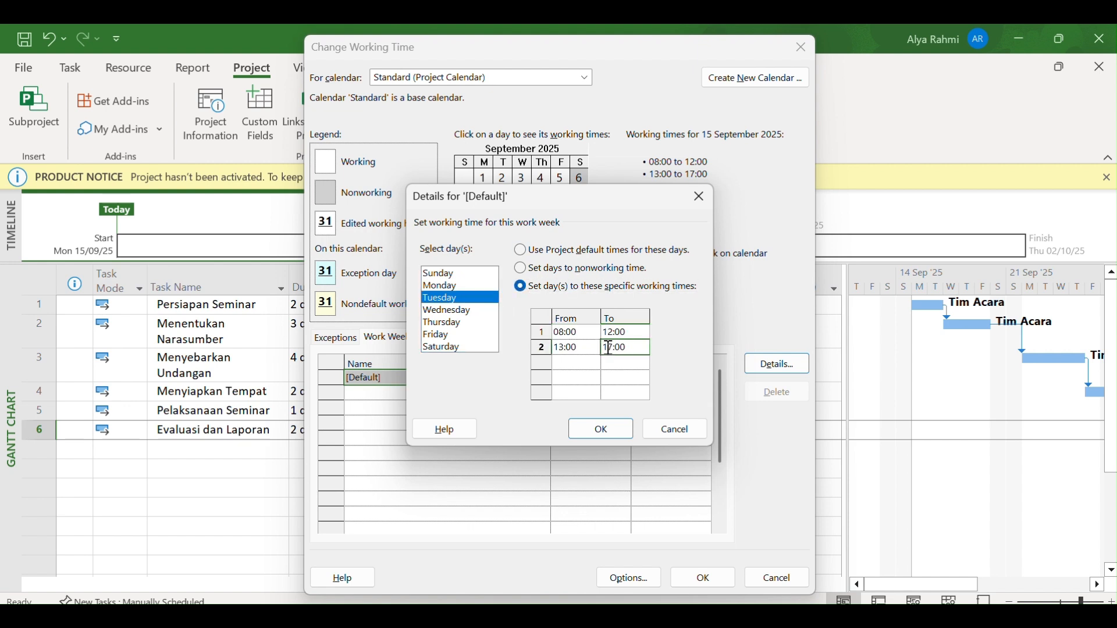
pyautogui.click(617, 349)
pyautogui.press('BackSpace')
pyautogui.write('6')
# Switch Wednesday to specific working times and apply the work week changes to the project calendar
pyautogui.click(460, 311)
pyautogui.click(552, 288)
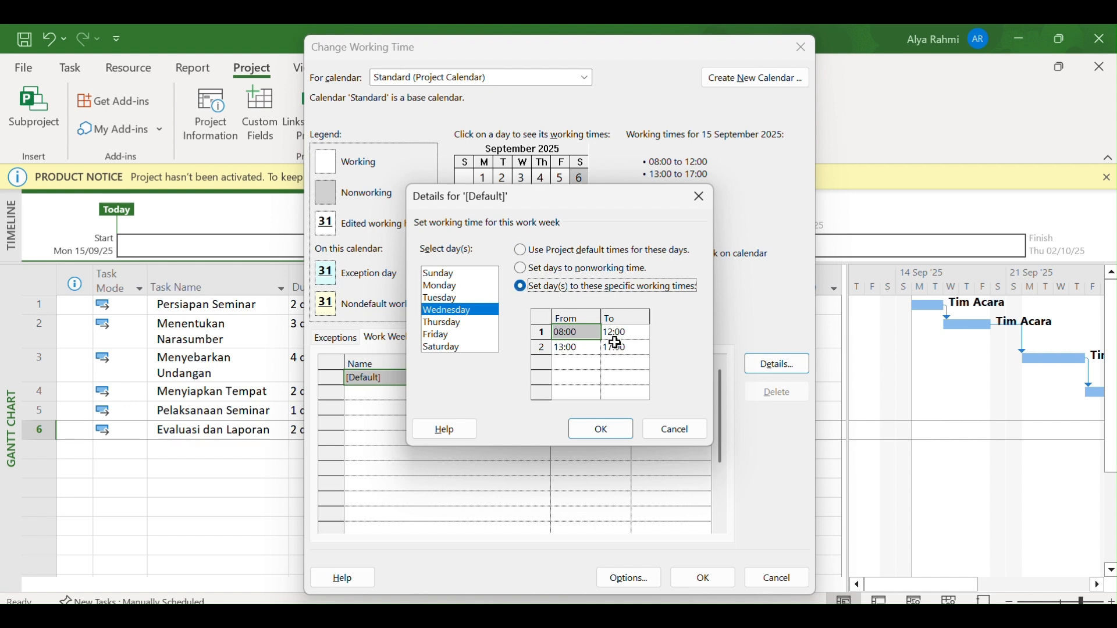
pyautogui.click(621, 349)
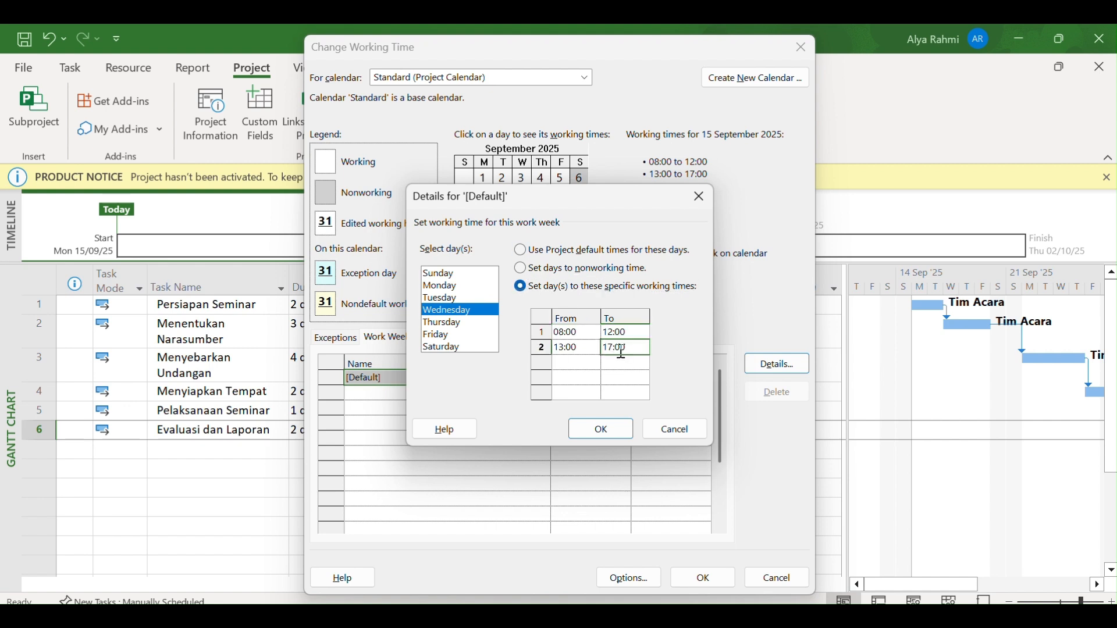
pyautogui.click(601, 429)
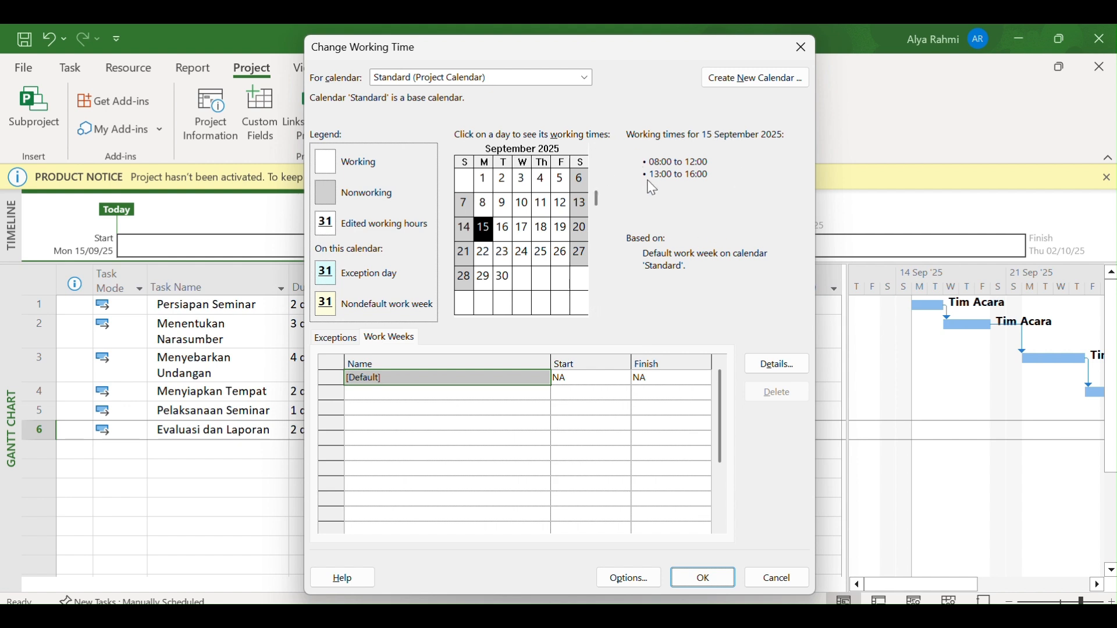
pyautogui.click(703, 575)
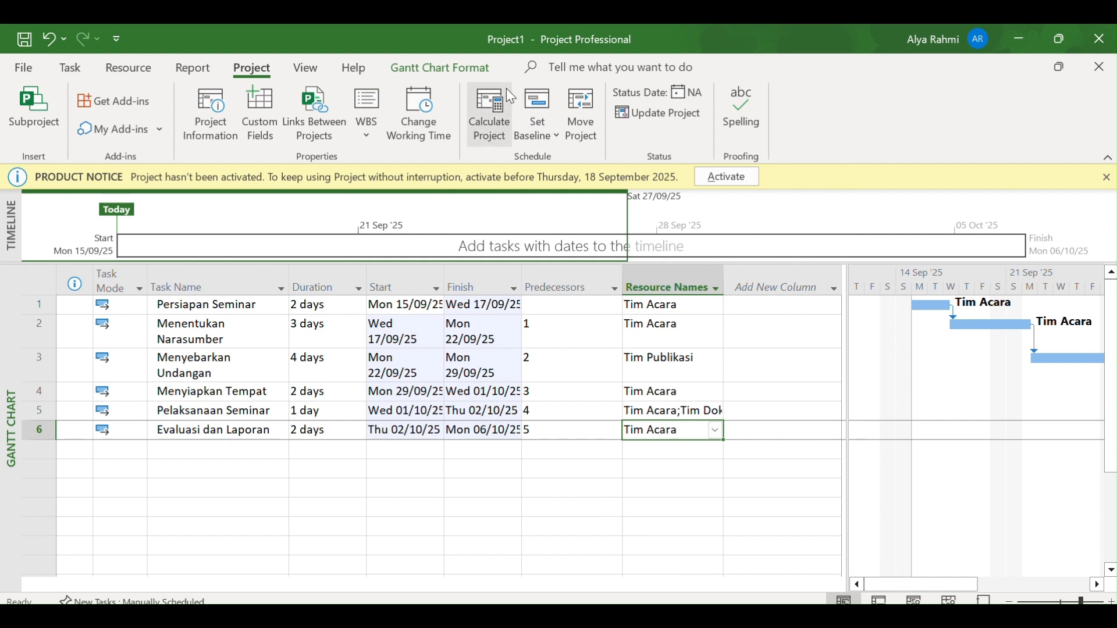
# Add a % Complete column to the task table and set Persiapan Seminar to 90%
pyautogui.click(471, 59)
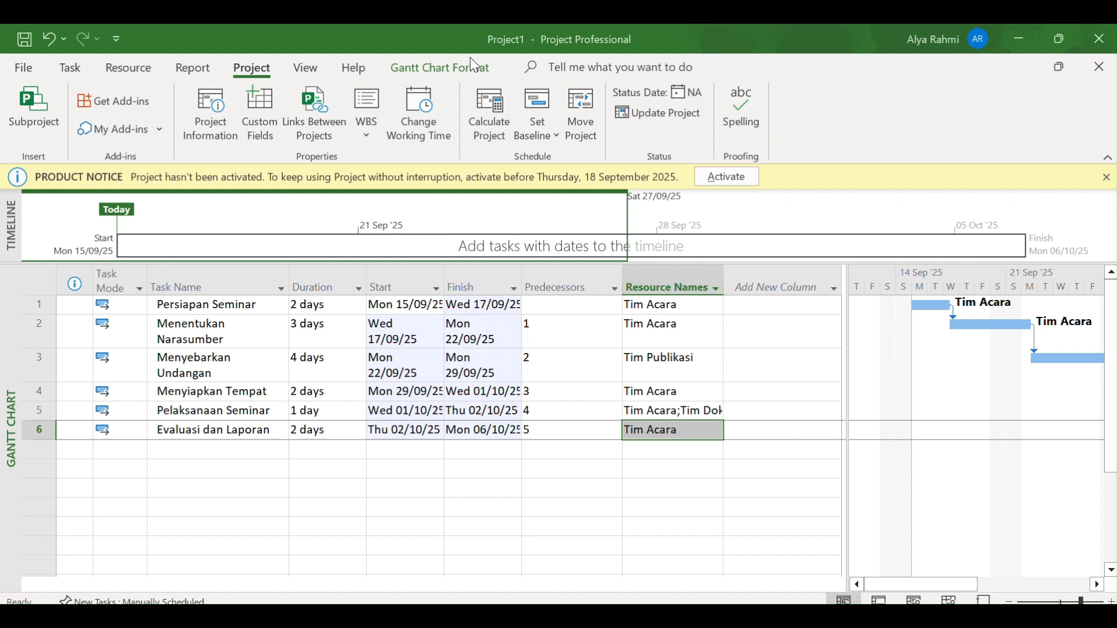
pyautogui.click(829, 287)
pyautogui.click(797, 304)
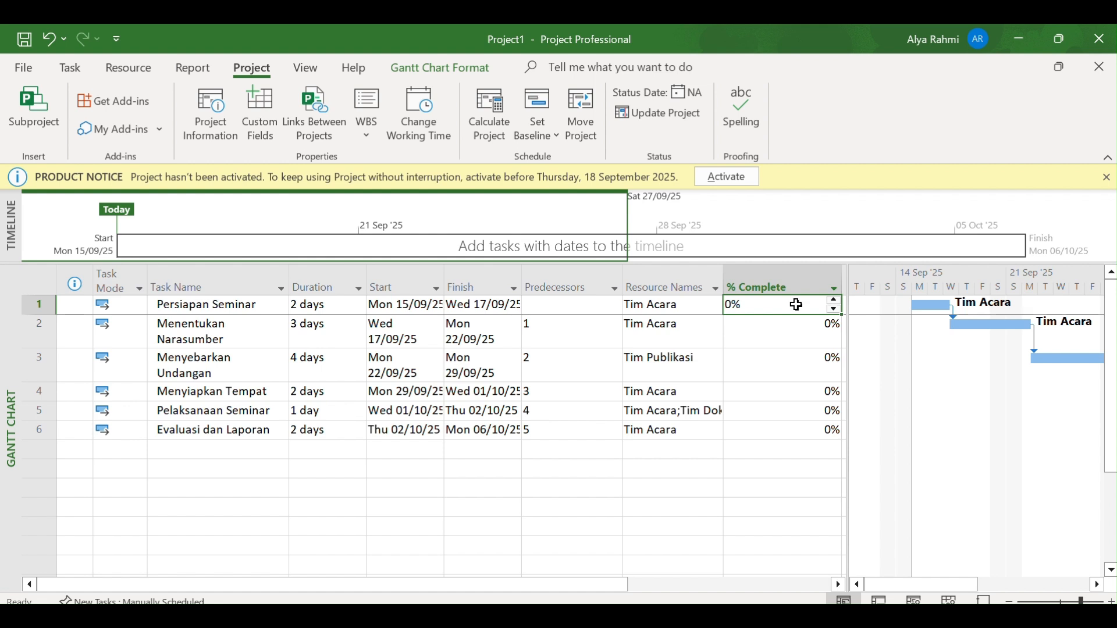
pyautogui.click(835, 302)
pyautogui.click(835, 301)
pyautogui.click(836, 301)
pyautogui.click(836, 301)
pyautogui.click(835, 302)
pyautogui.click(835, 302)
pyautogui.click(835, 302)
pyautogui.click(835, 302)
pyautogui.click(835, 301)
pyautogui.click(836, 301)
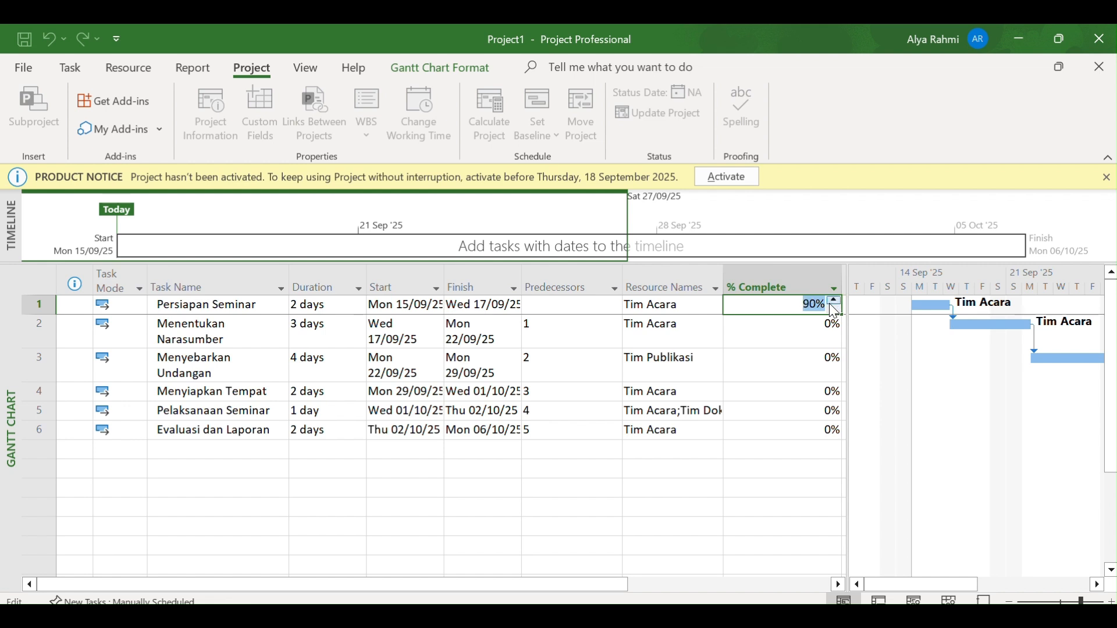
# Set the completion of Menentukan Narasumber to 50%
pyautogui.click(821, 324)
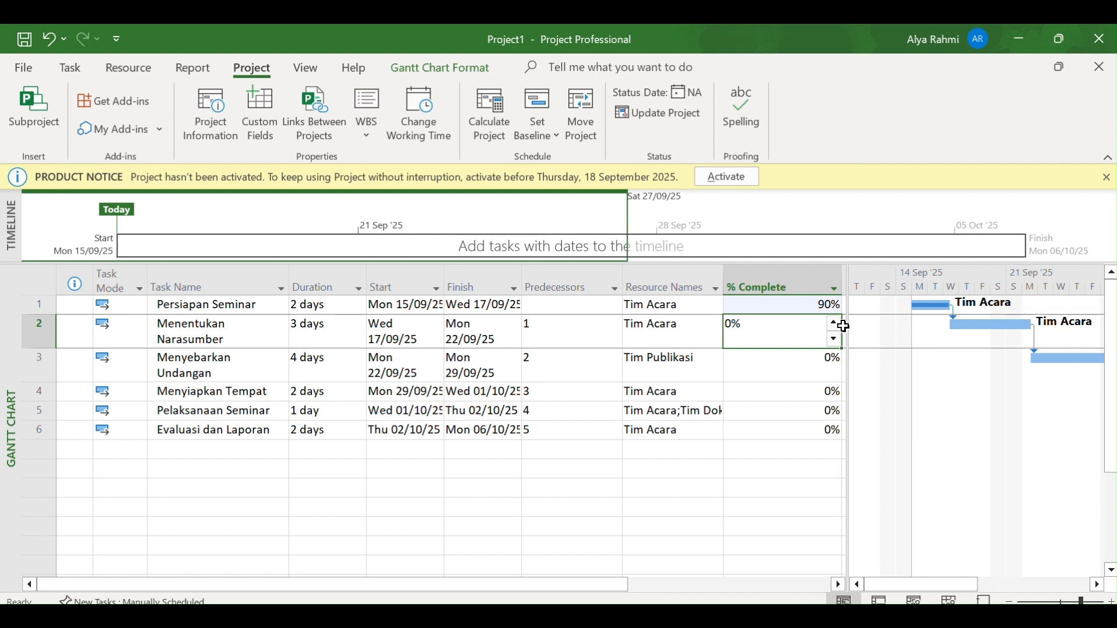
pyautogui.click(836, 322)
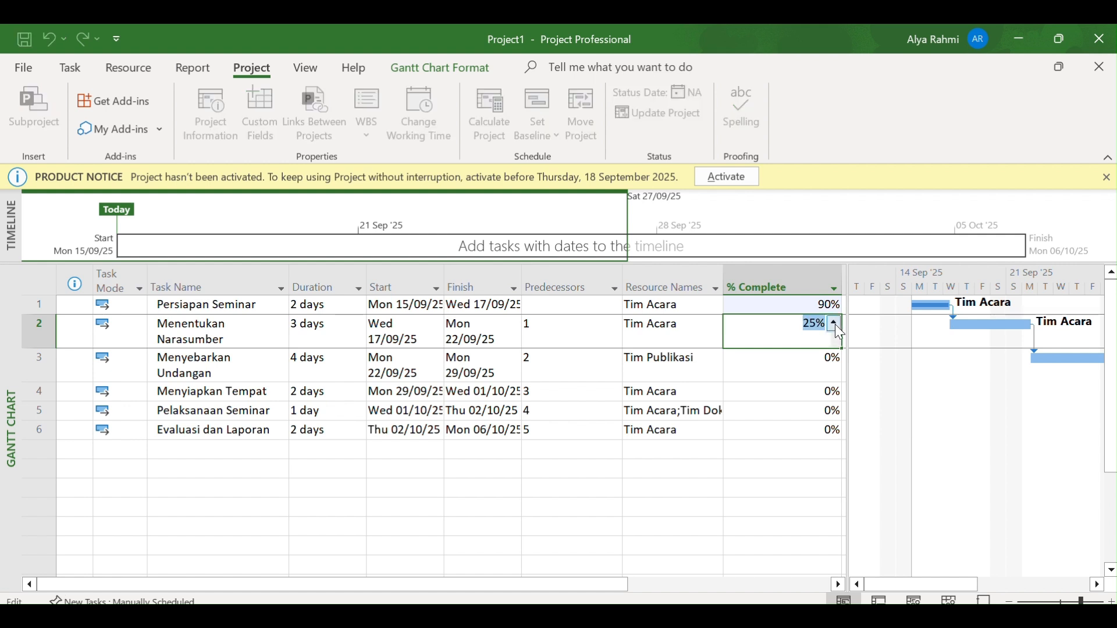
pyautogui.click(835, 323)
pyautogui.click(801, 361)
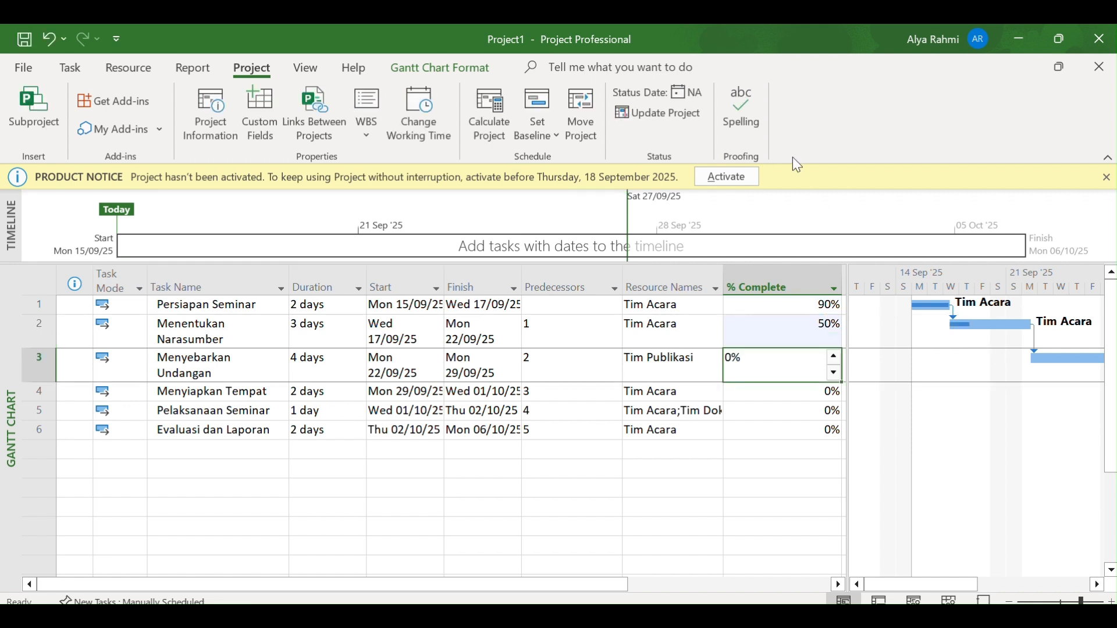
# Examine which dashboard, resource, cost and in-progress reports are available for the project
pyautogui.click(191, 72)
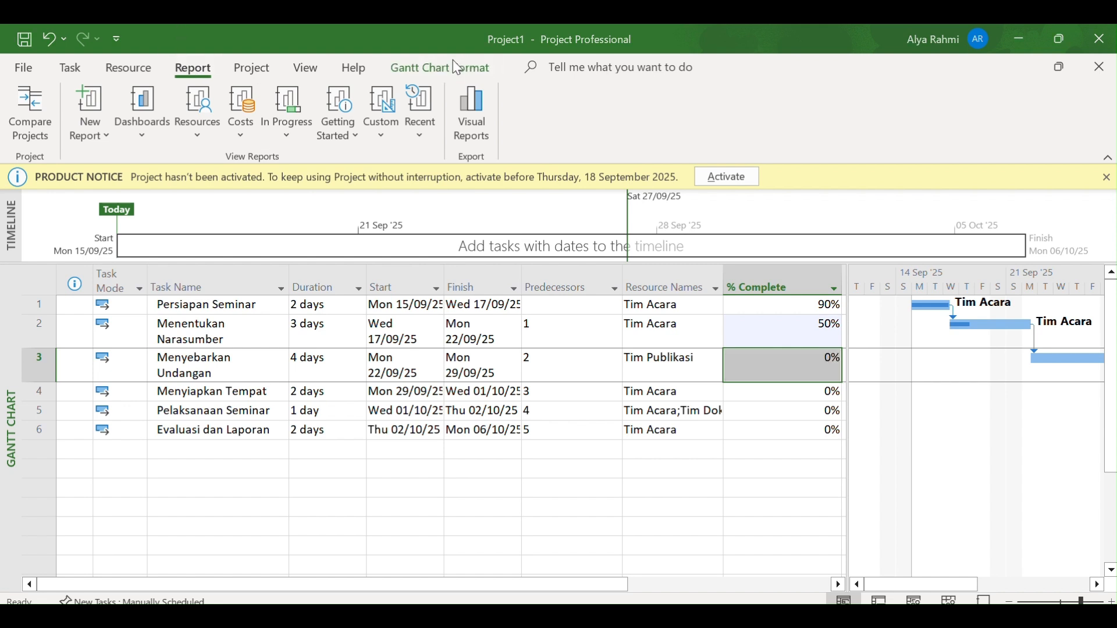
pyautogui.click(149, 127)
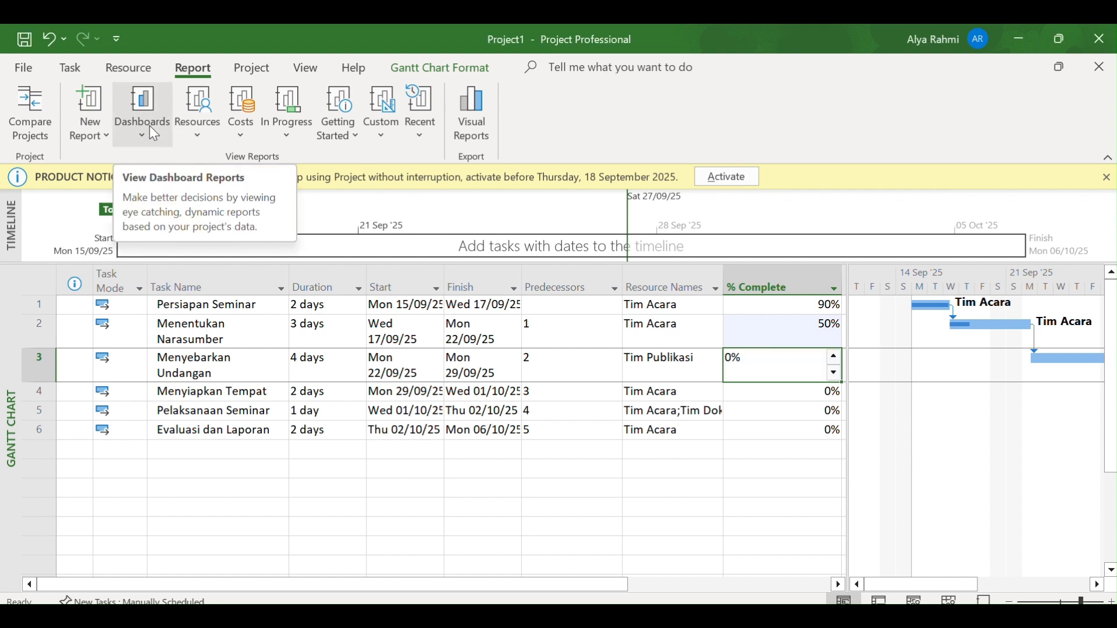
pyautogui.click(142, 133)
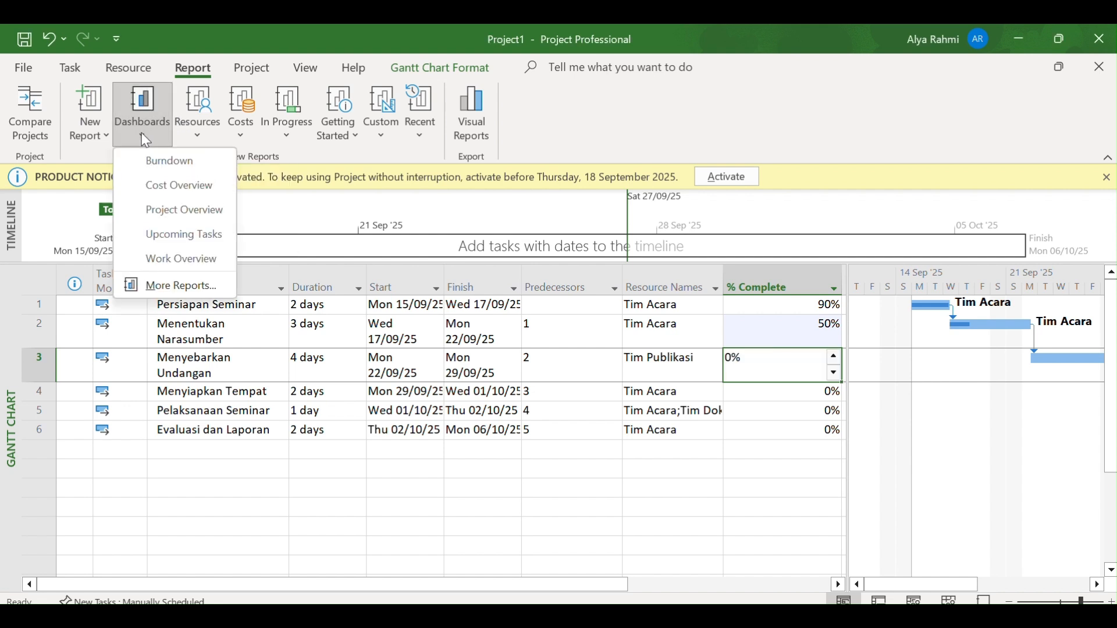
pyautogui.click(201, 135)
pyautogui.click(237, 135)
pyautogui.click(237, 135)
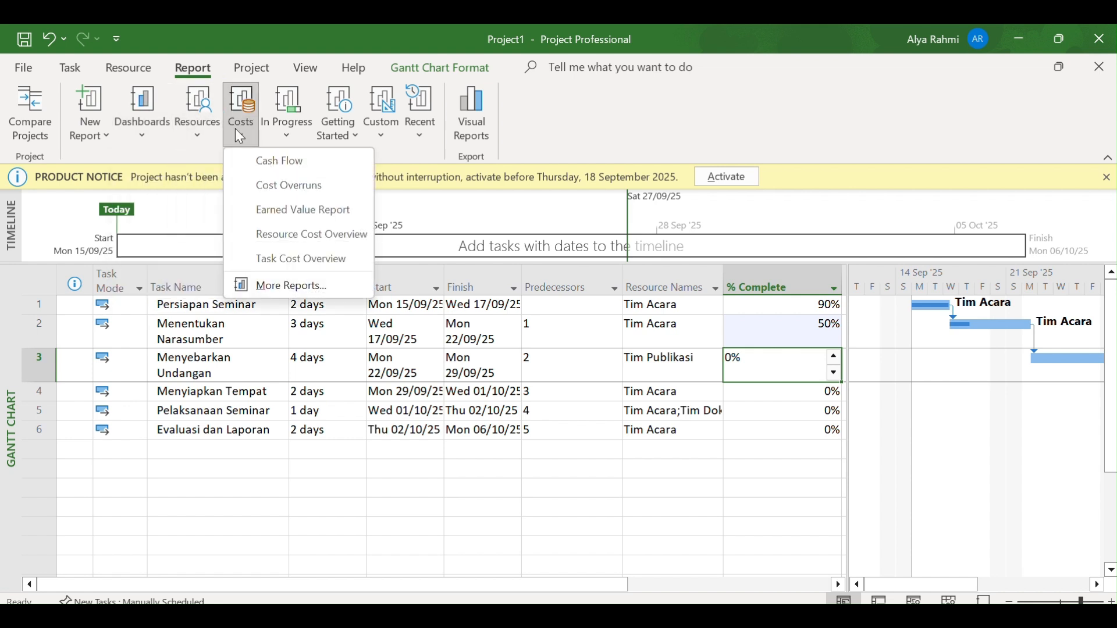
pyautogui.click(291, 141)
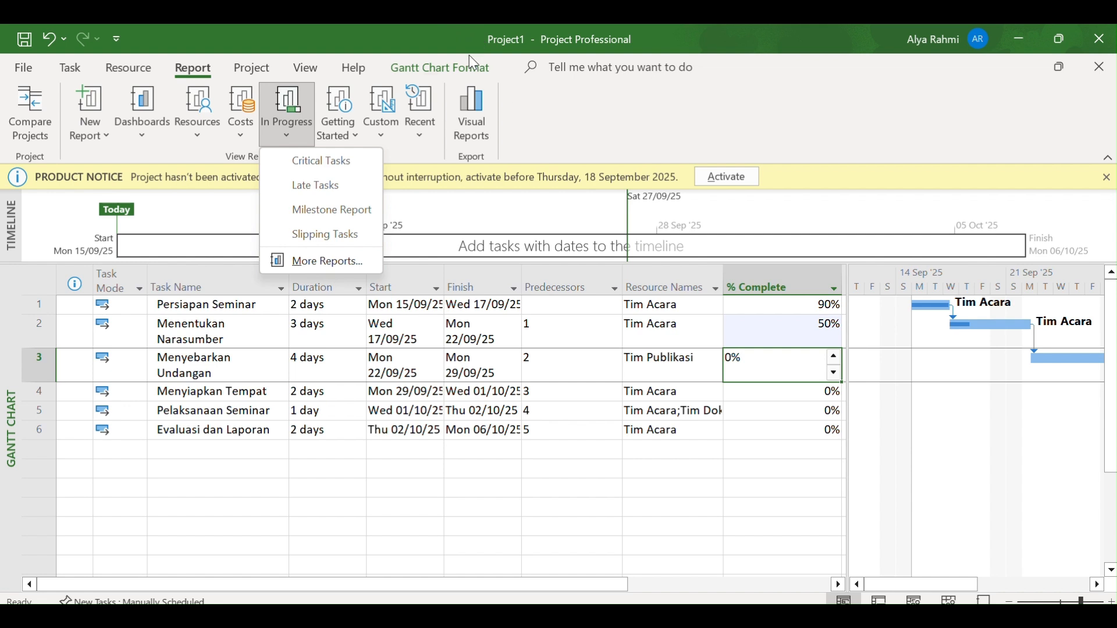
pyautogui.click(536, 139)
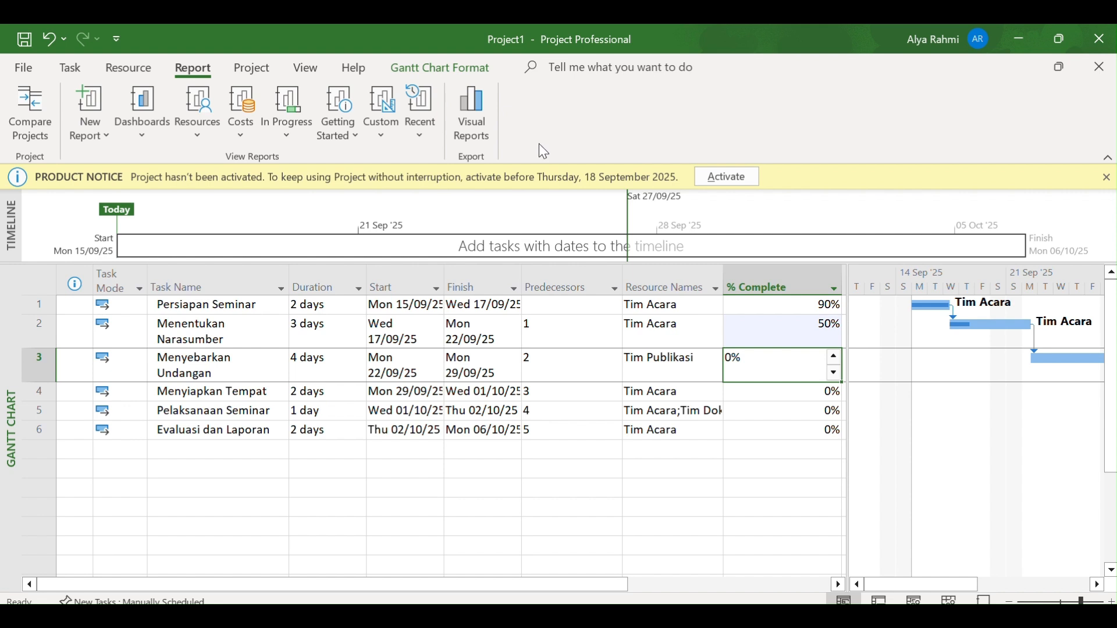
pyautogui.click(71, 68)
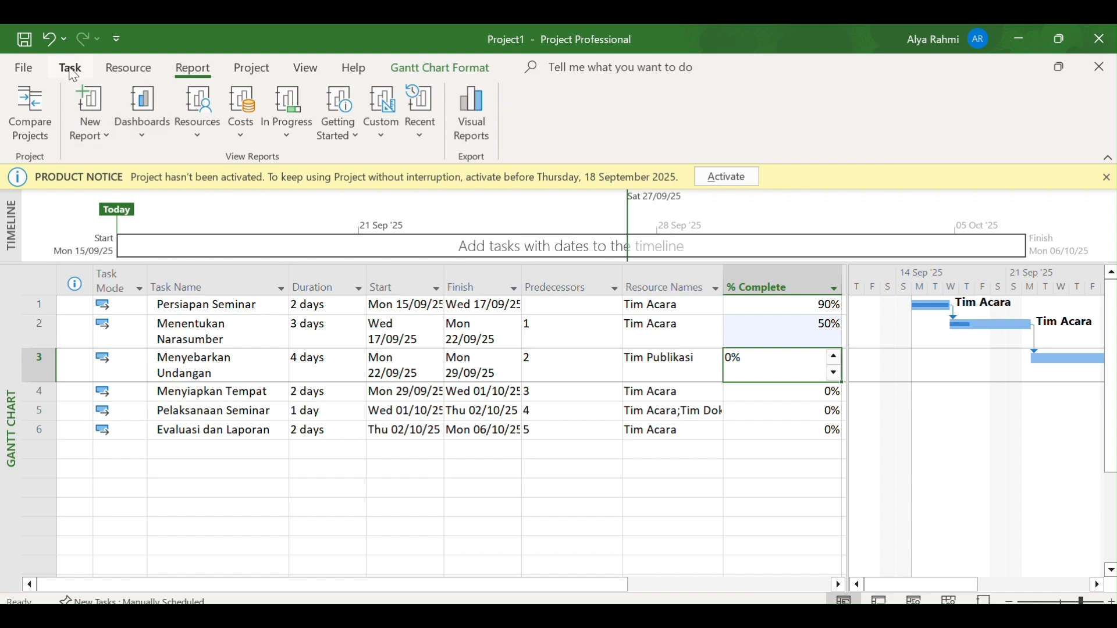